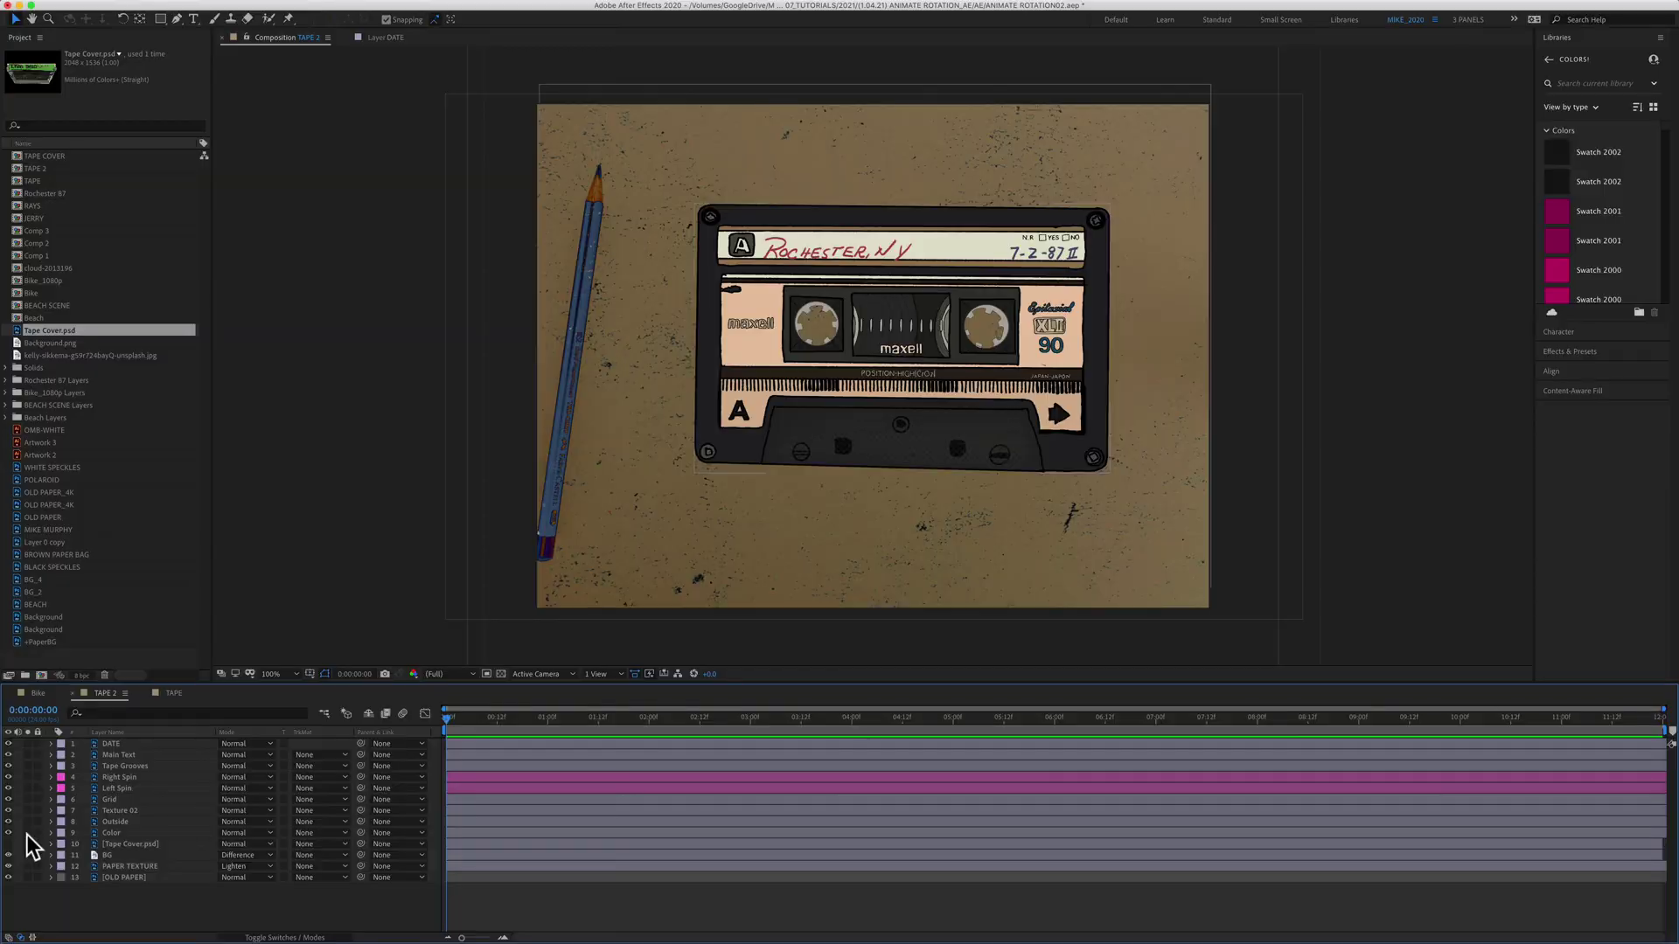
- Select both the Right Spin and Left Spin layers and reveal their Rotation properties
click(27, 833)
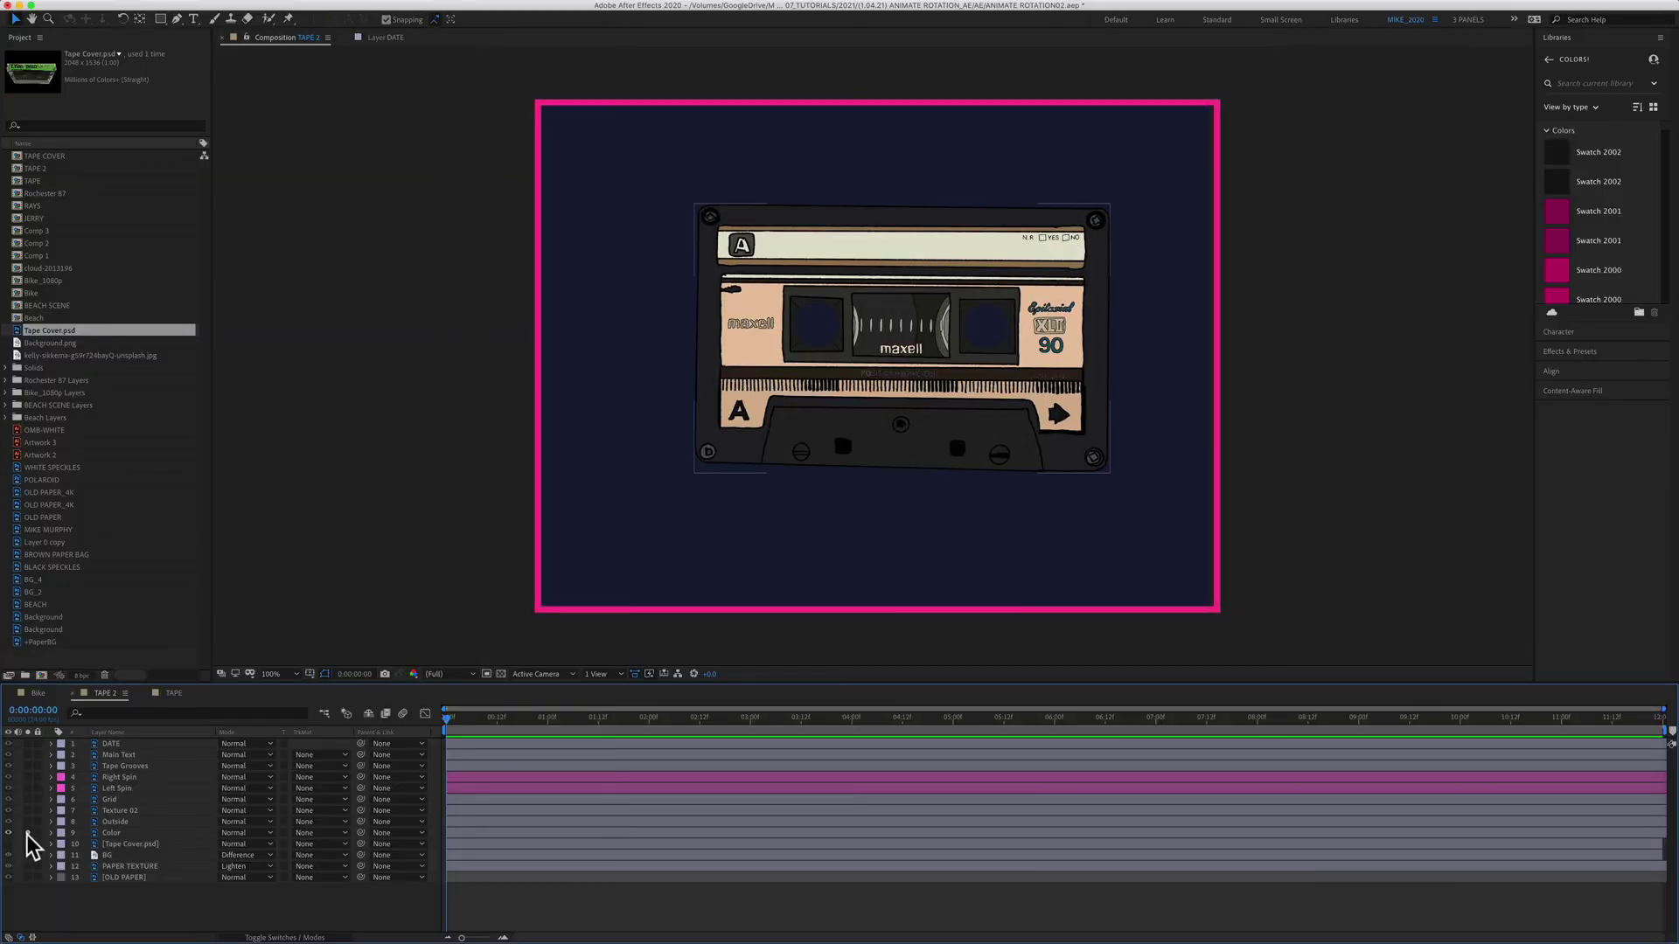
click(27, 834)
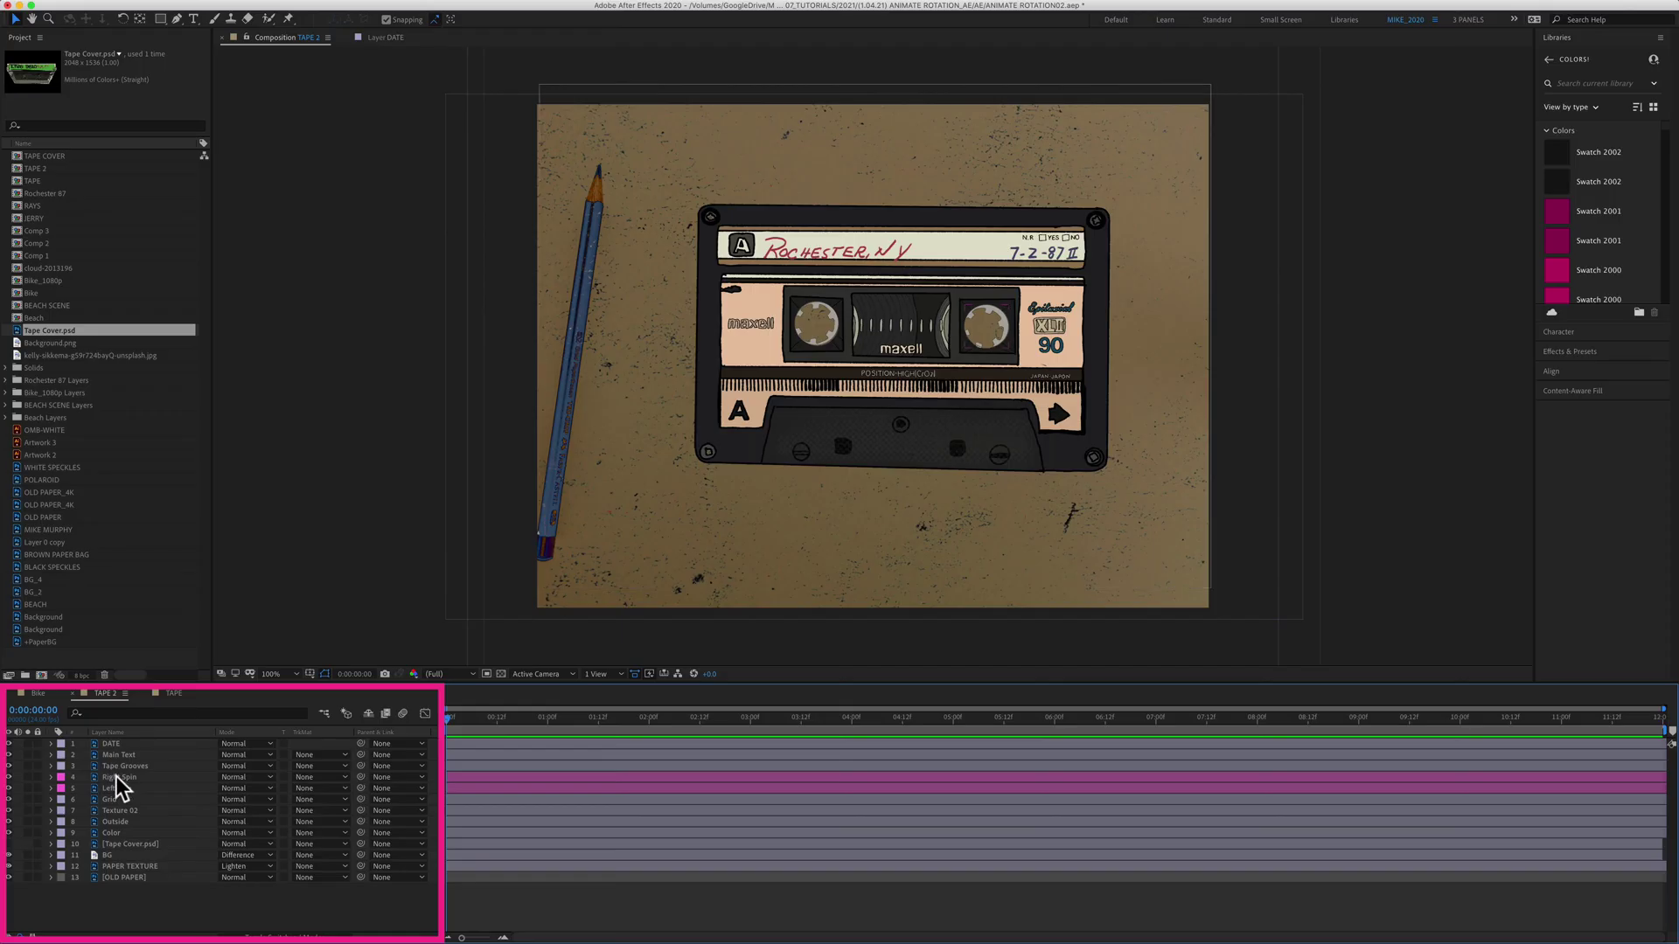
click(118, 778)
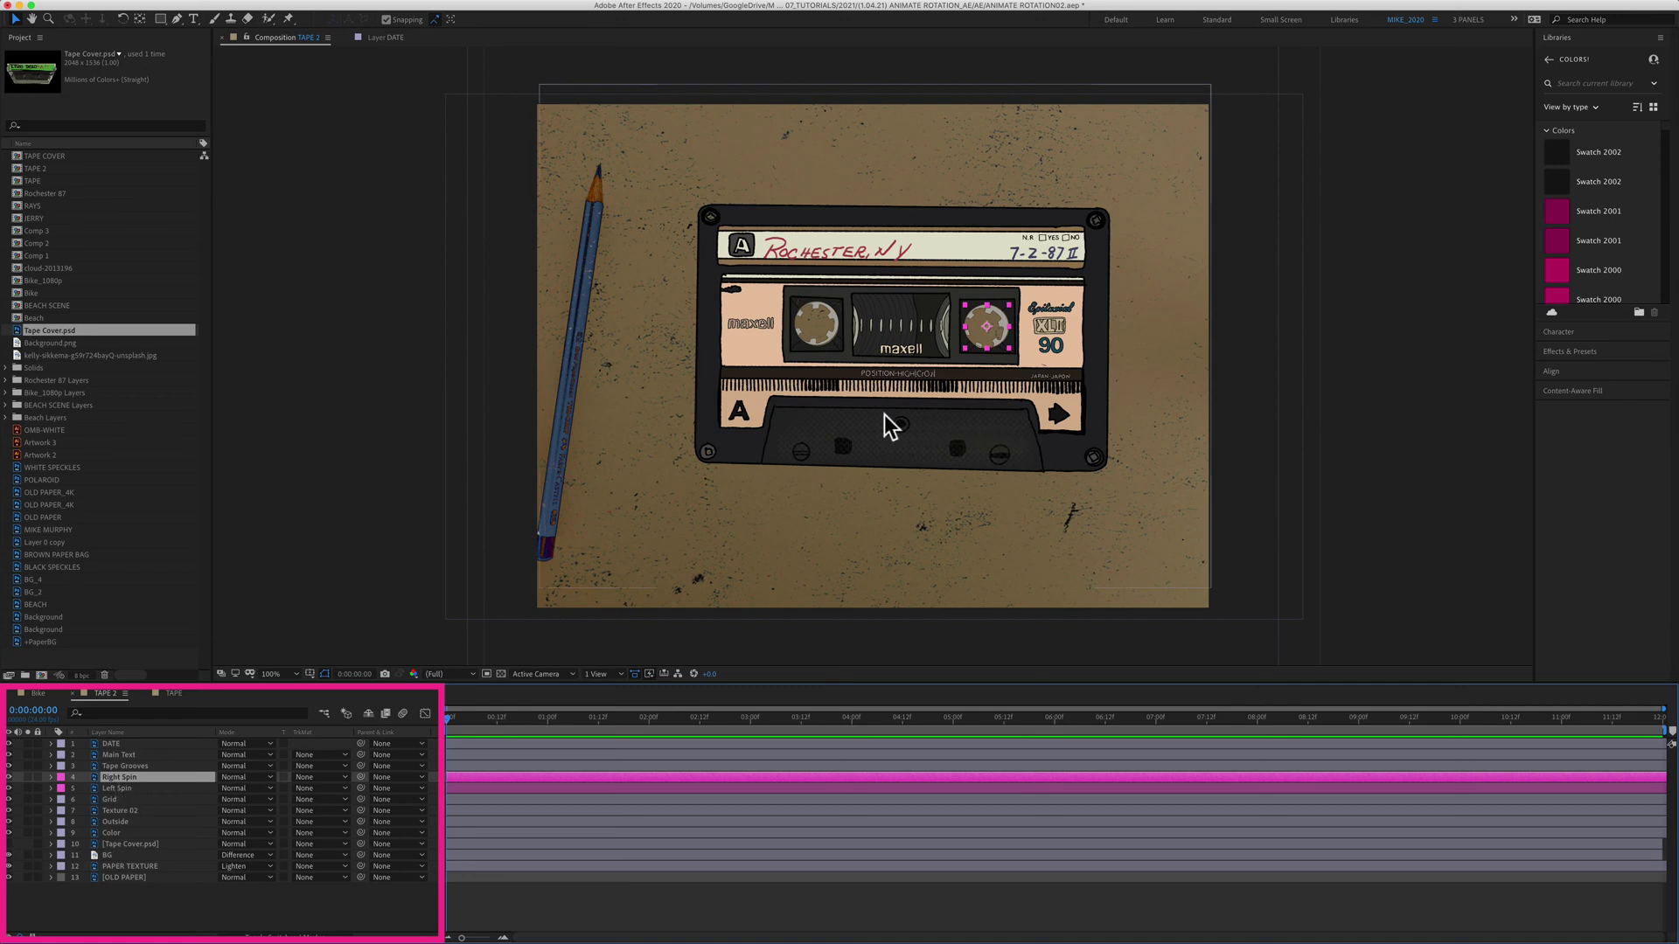
key(shift)
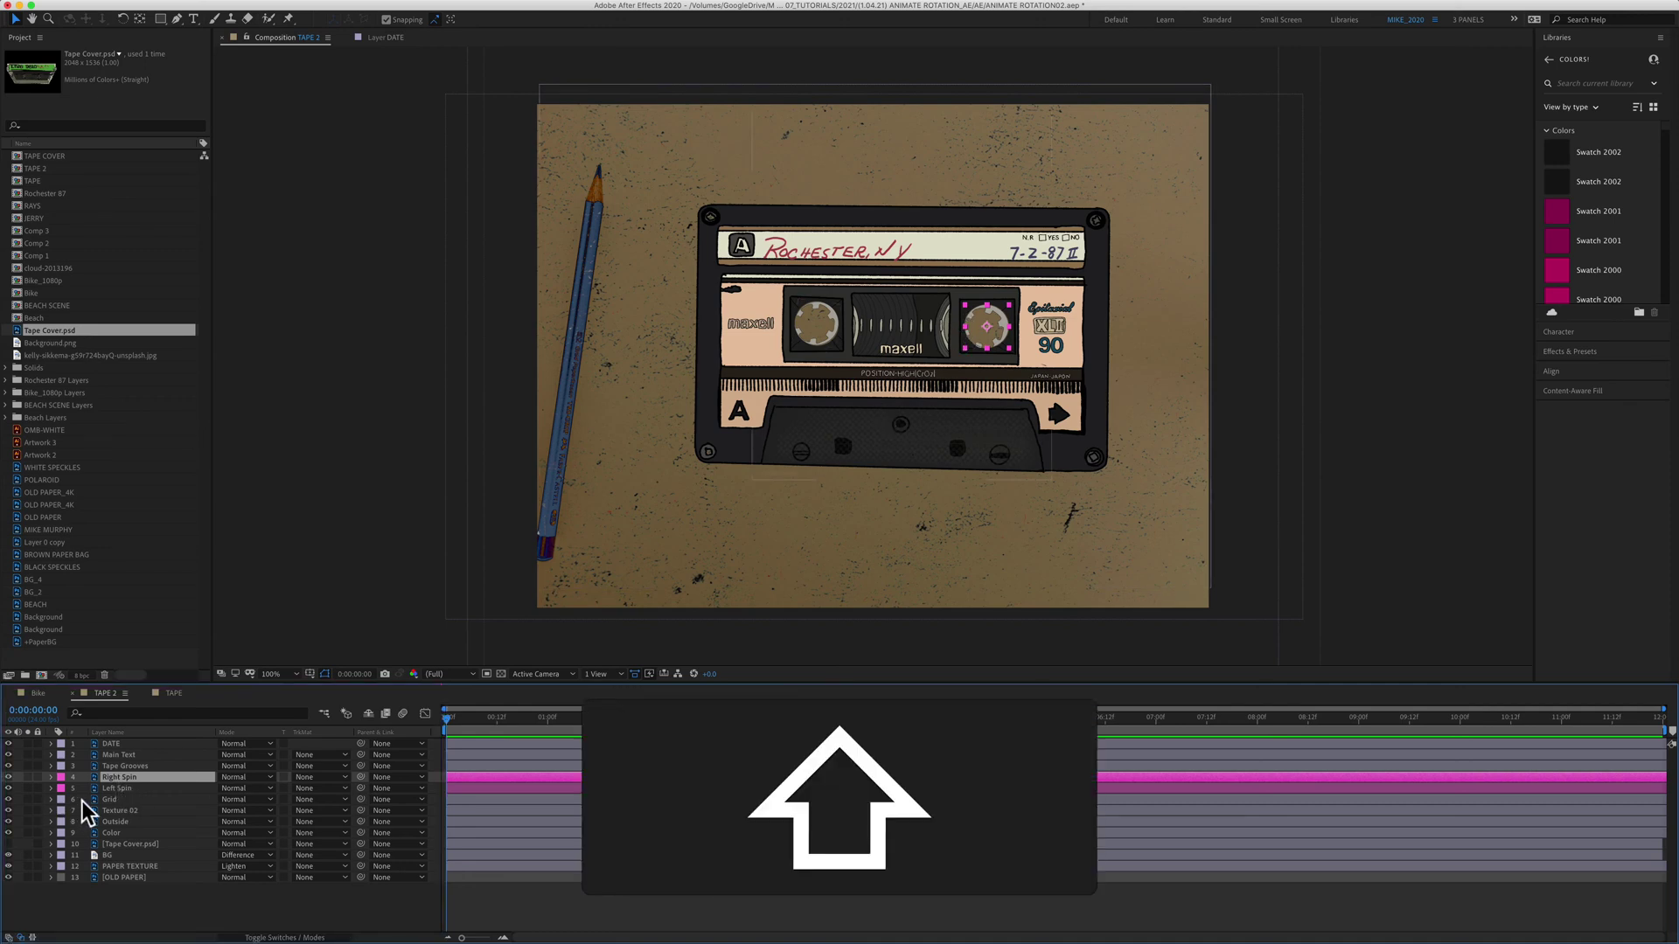
shift+click(139, 789)
key(r)
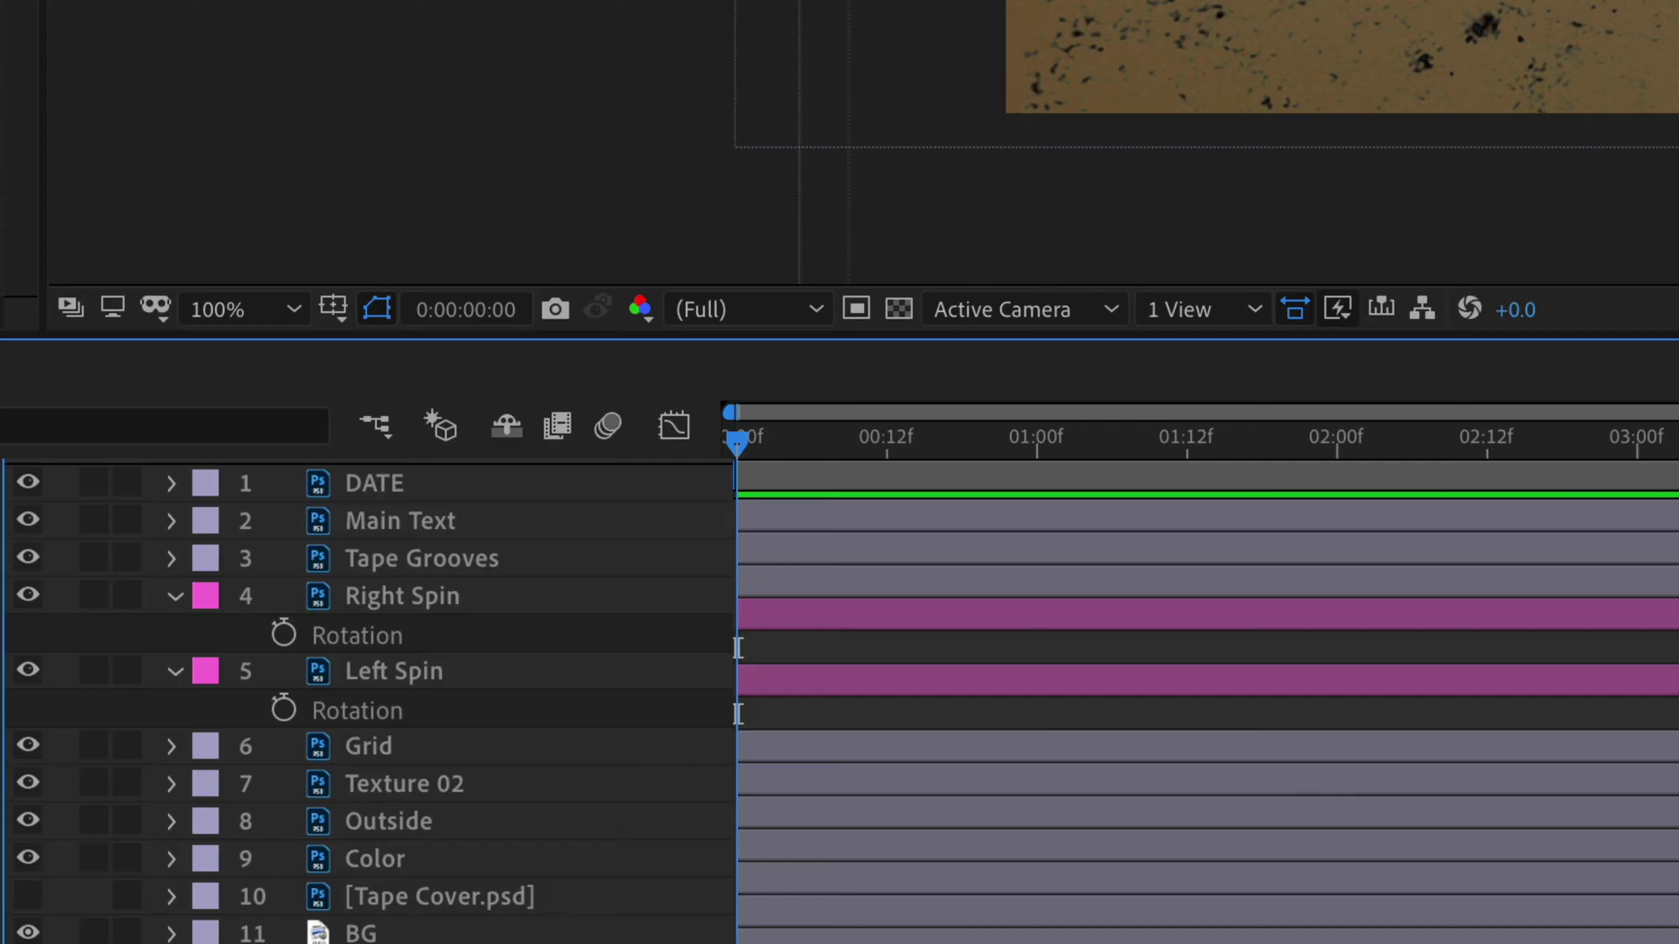
key(alt)
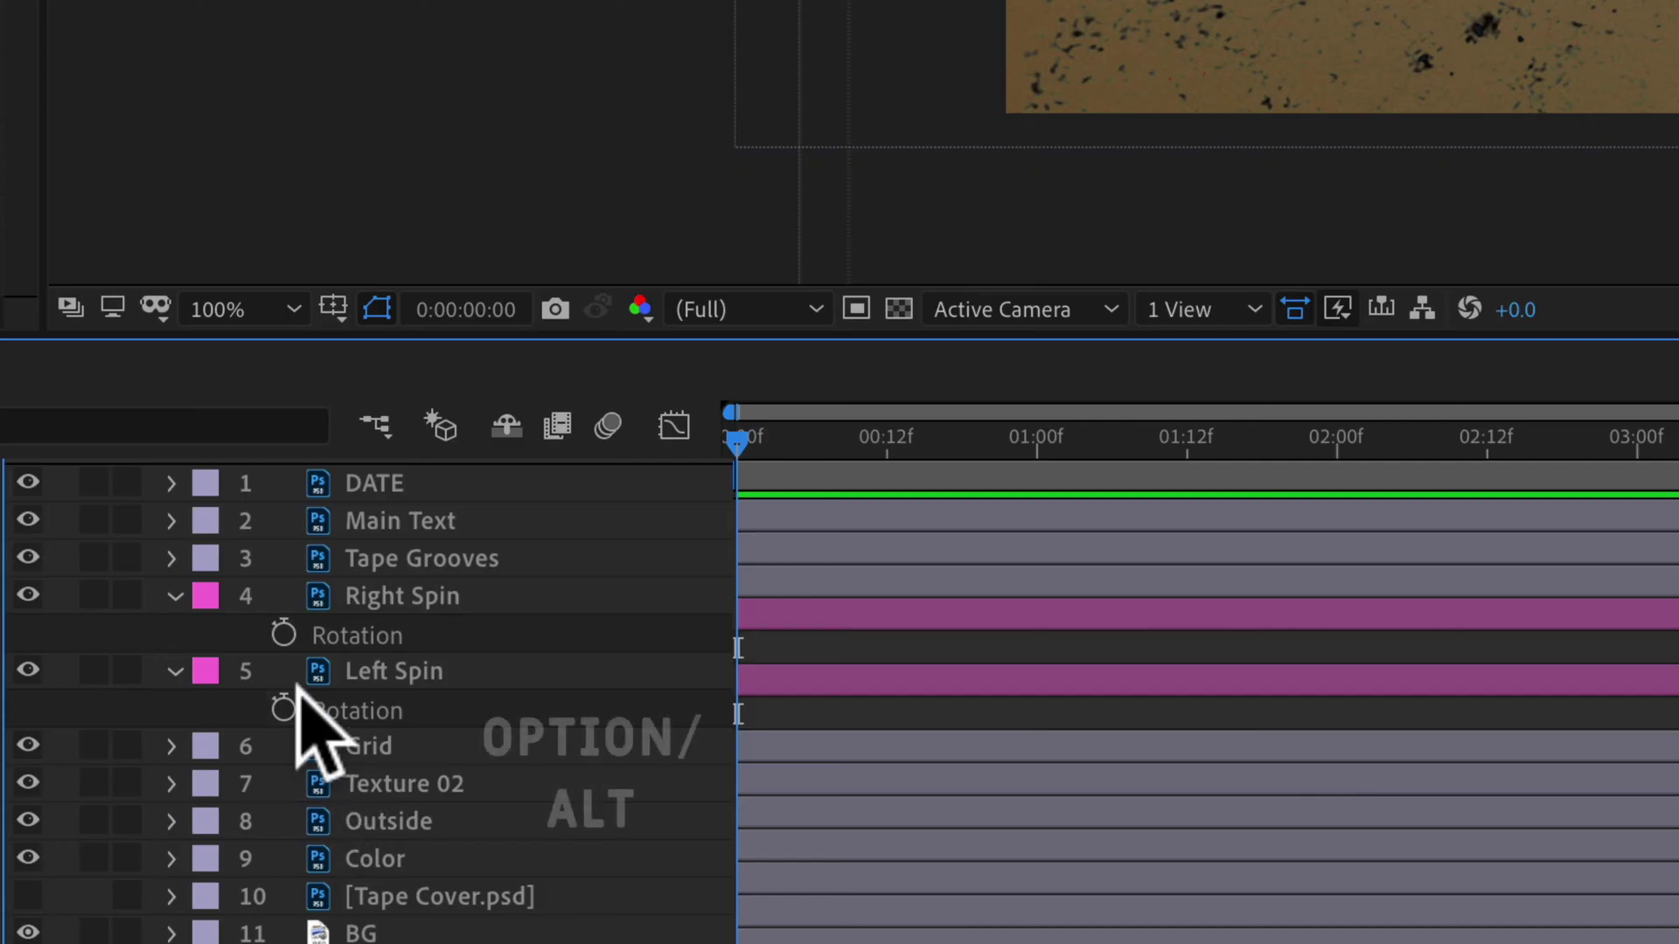
- Add a time*60 expression to Right Spin's Rotation and scrub the timeline to preview the spin
alt+click(283, 637)
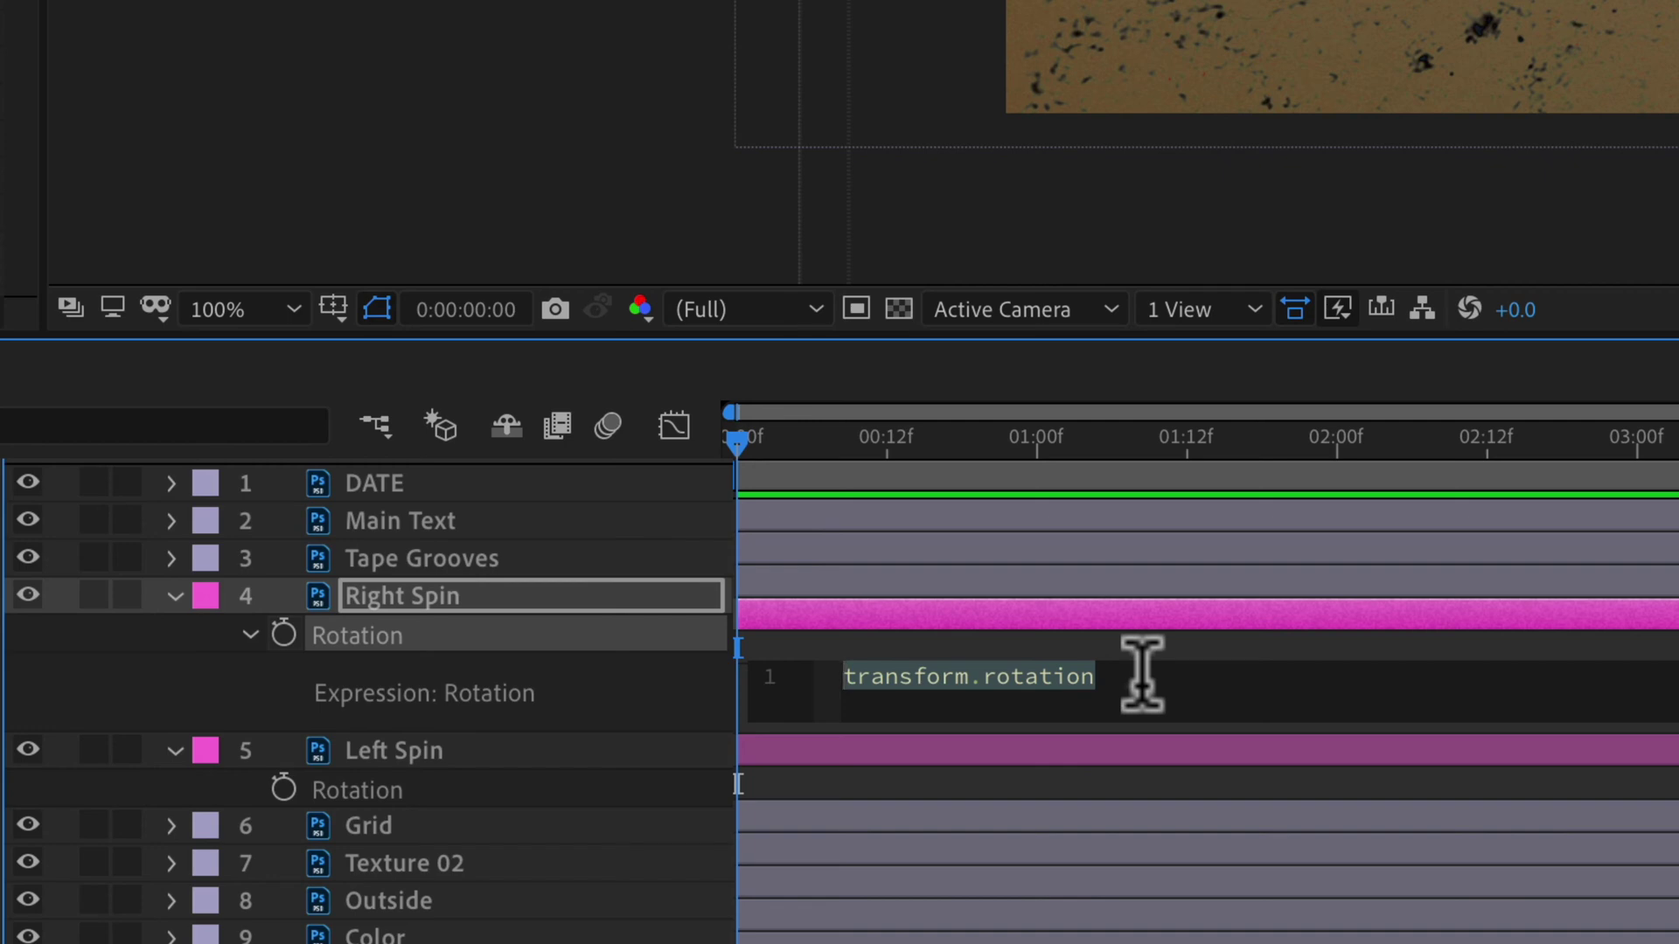
text(time)
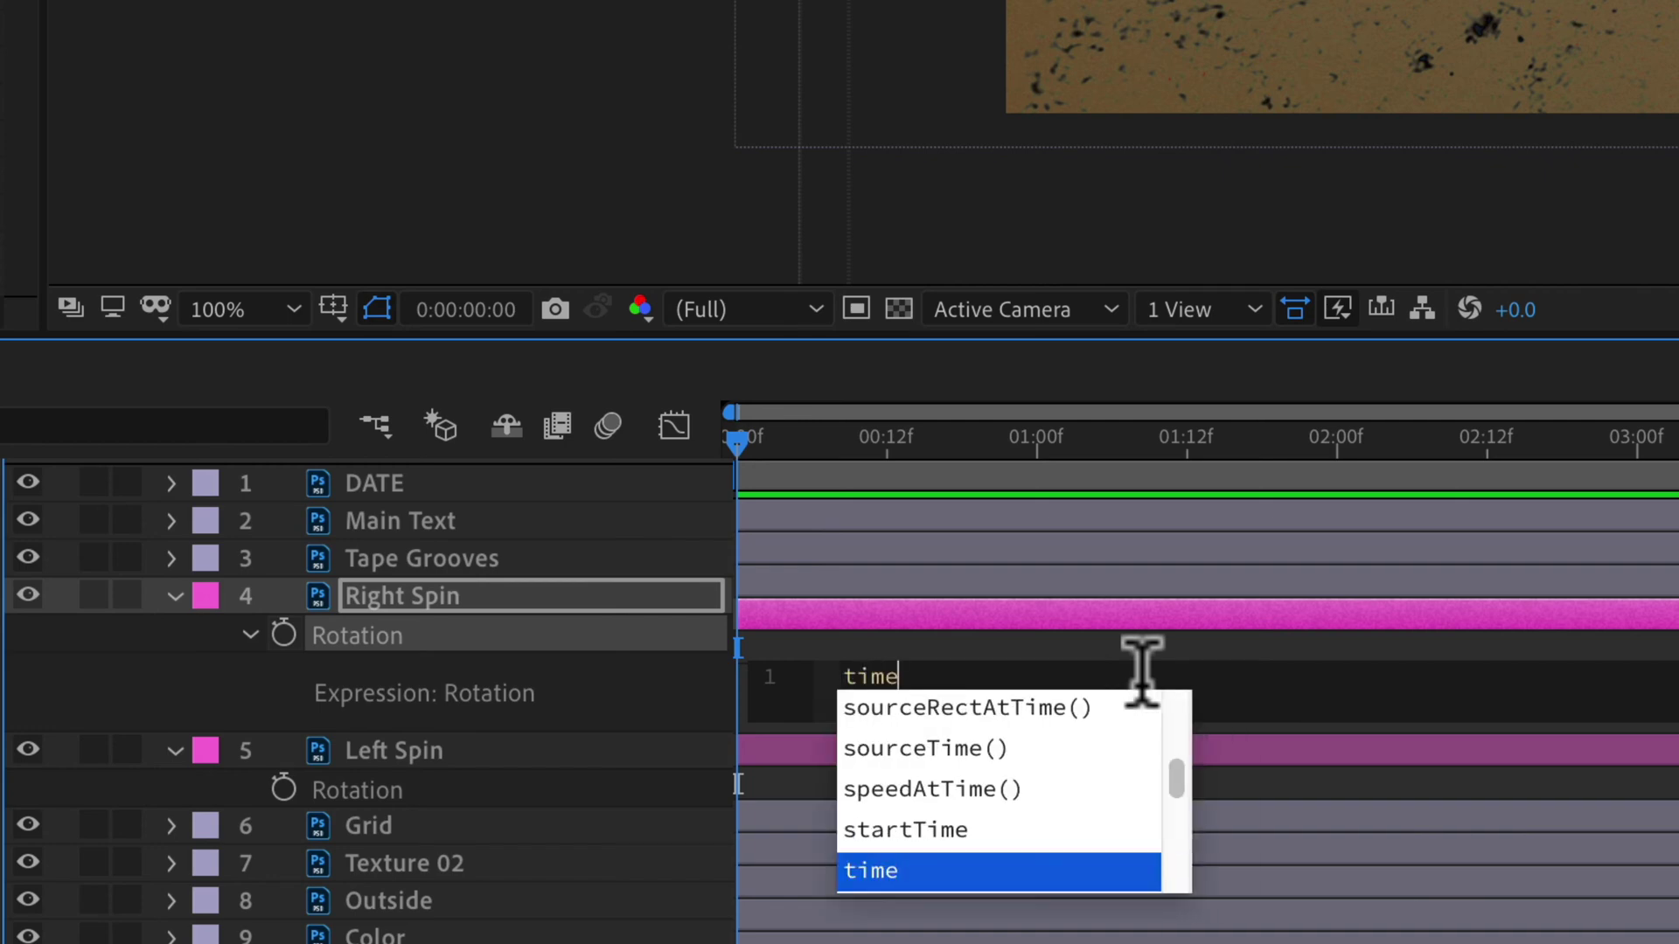
text(*)
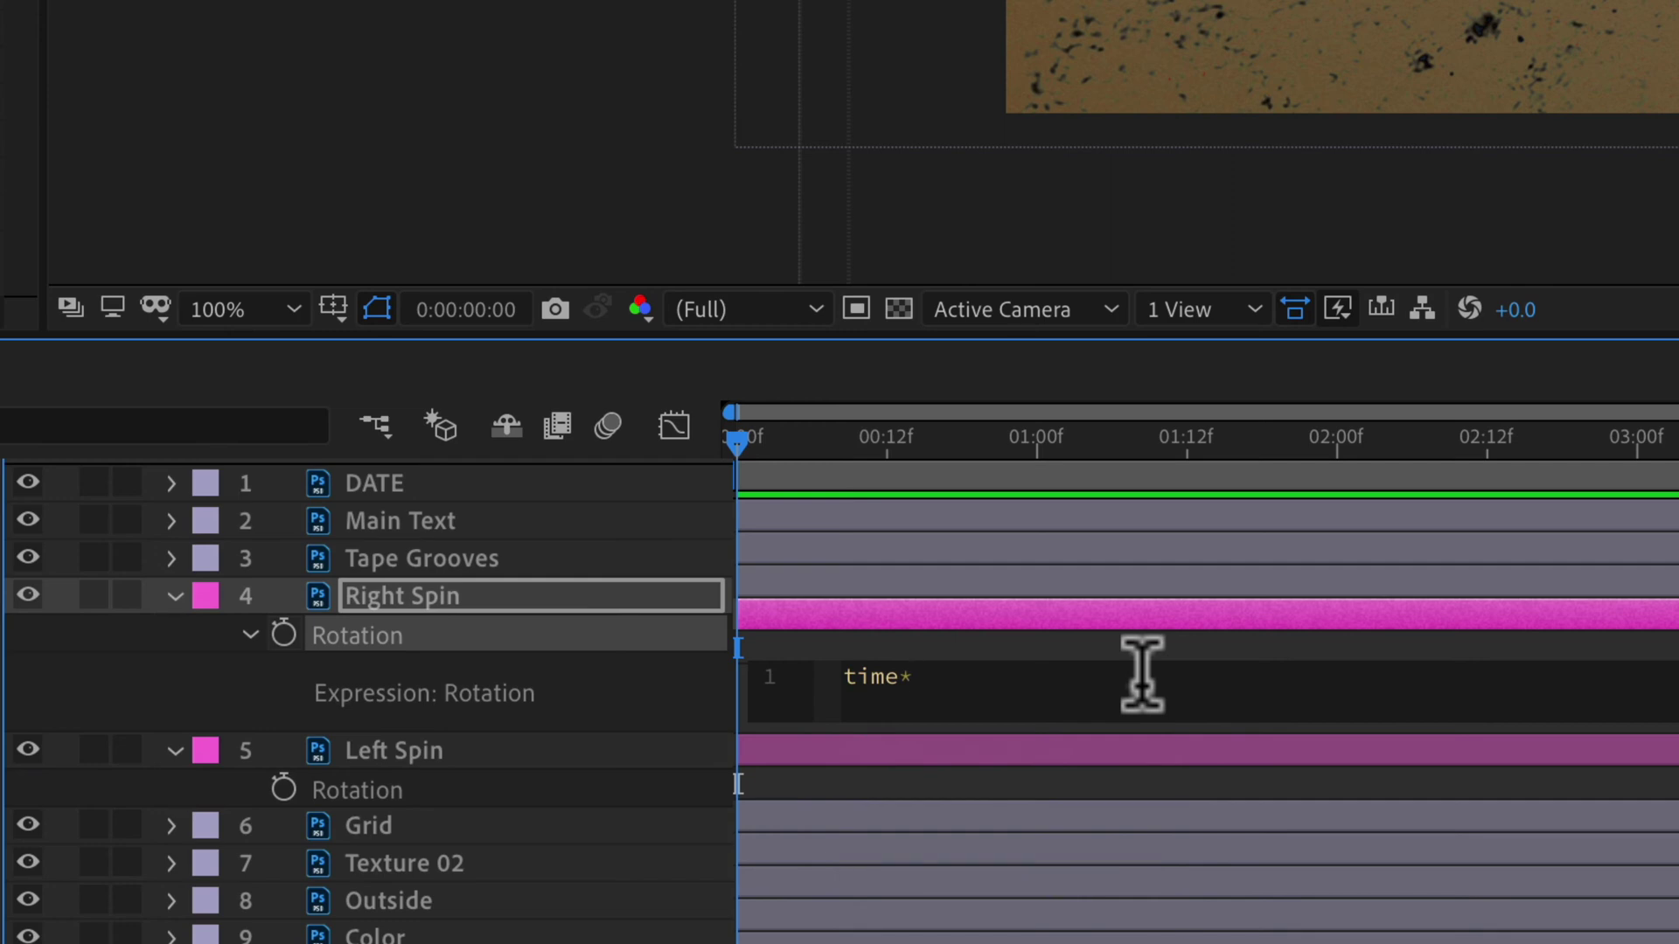
click(1109, 551)
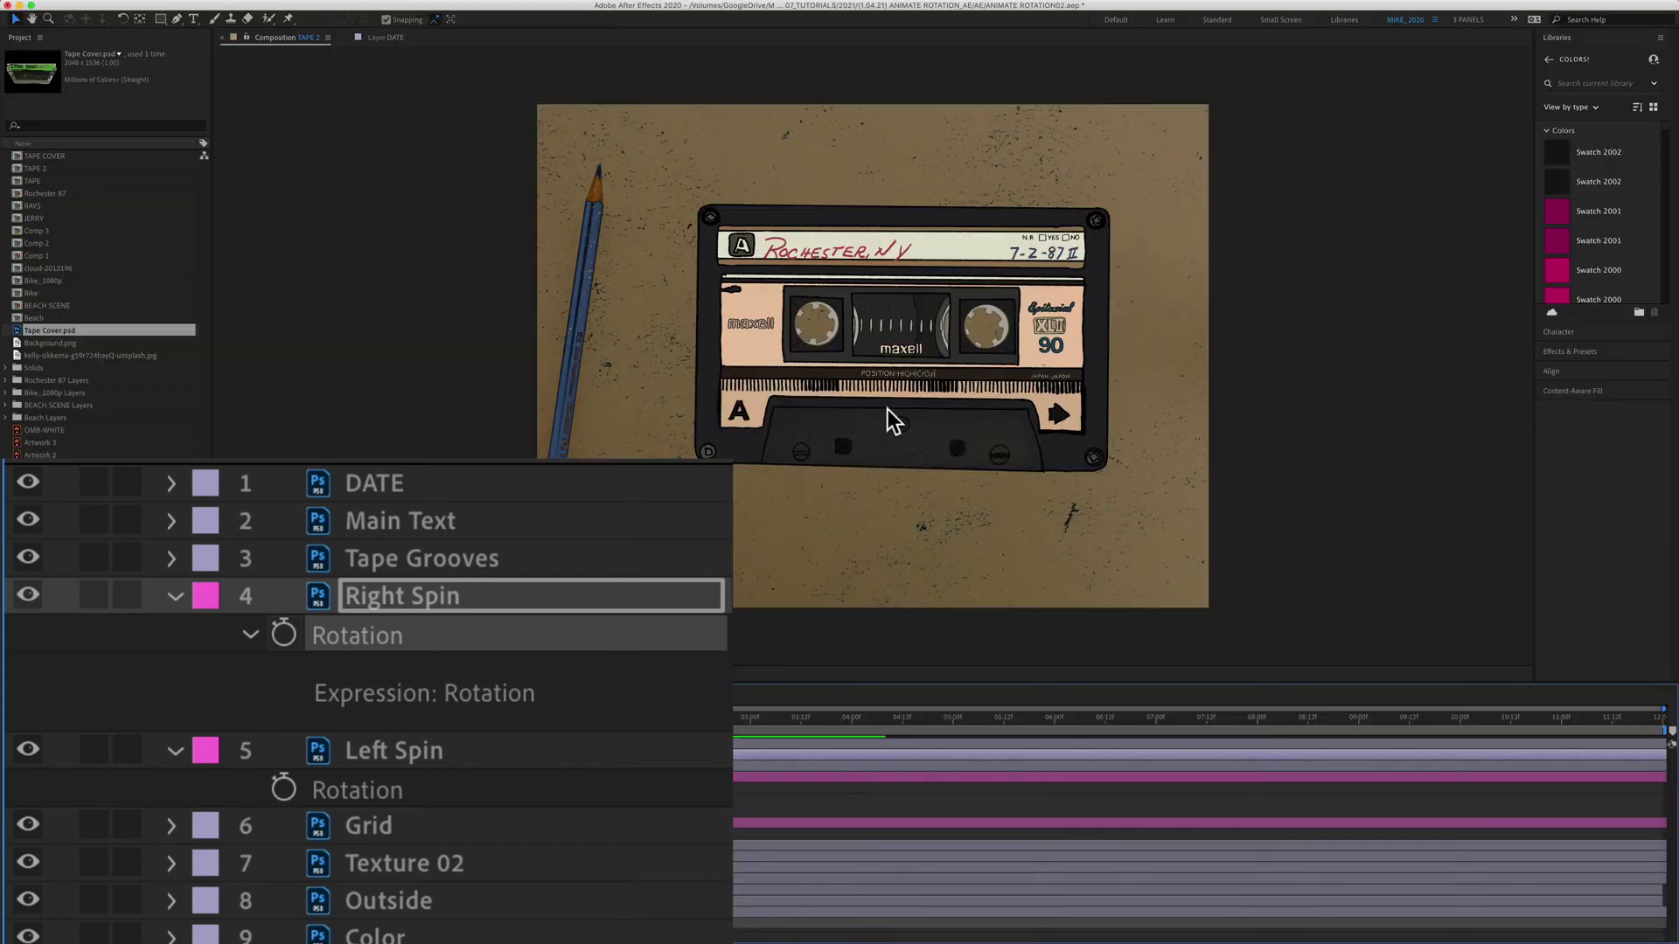
click(935, 376)
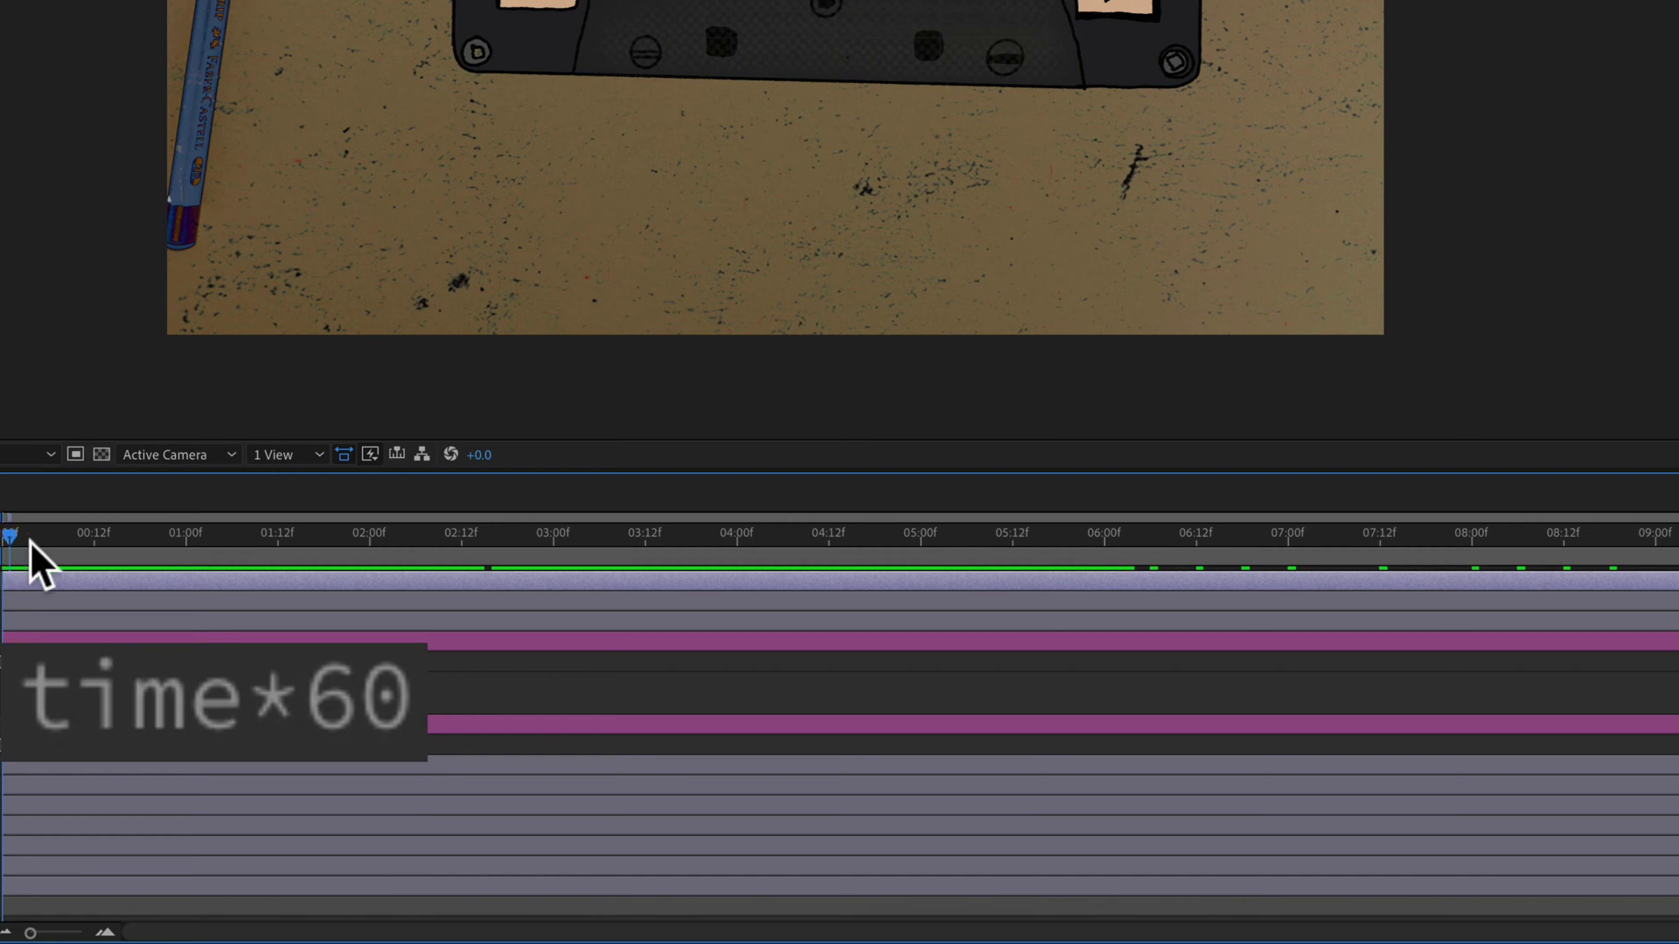
drag(640, 547, 1105, 548)
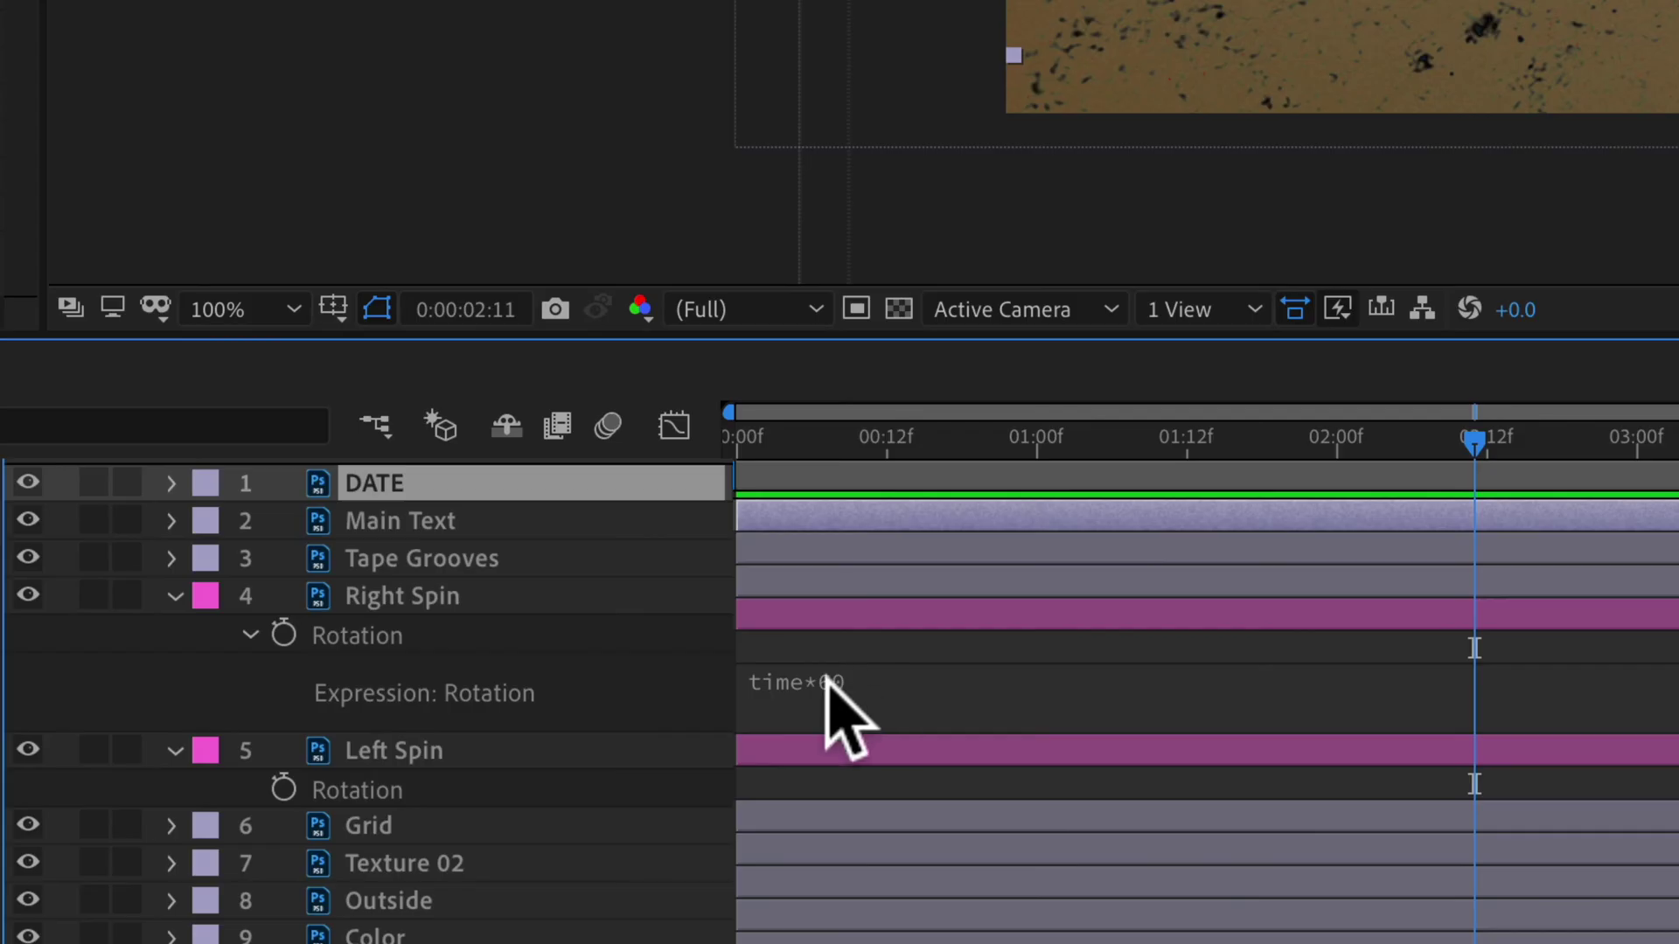
- Change Right Spin's rotation expression from time*60 to time*360, then scrub to check it
click(826, 687)
click(912, 676)
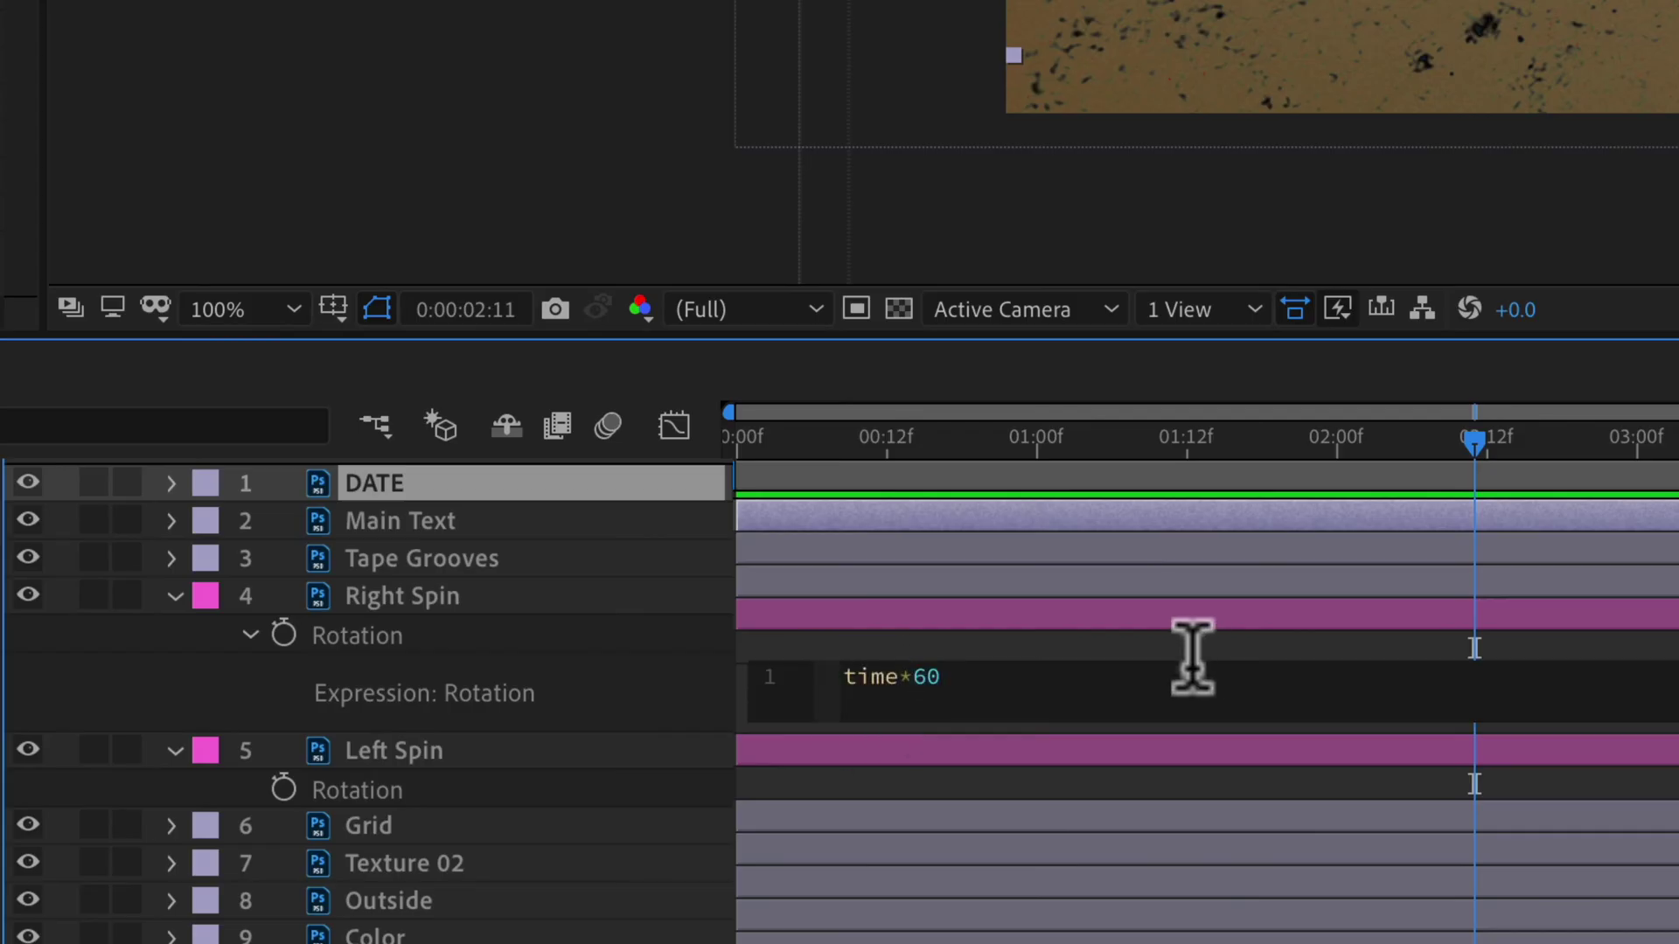
text(3)
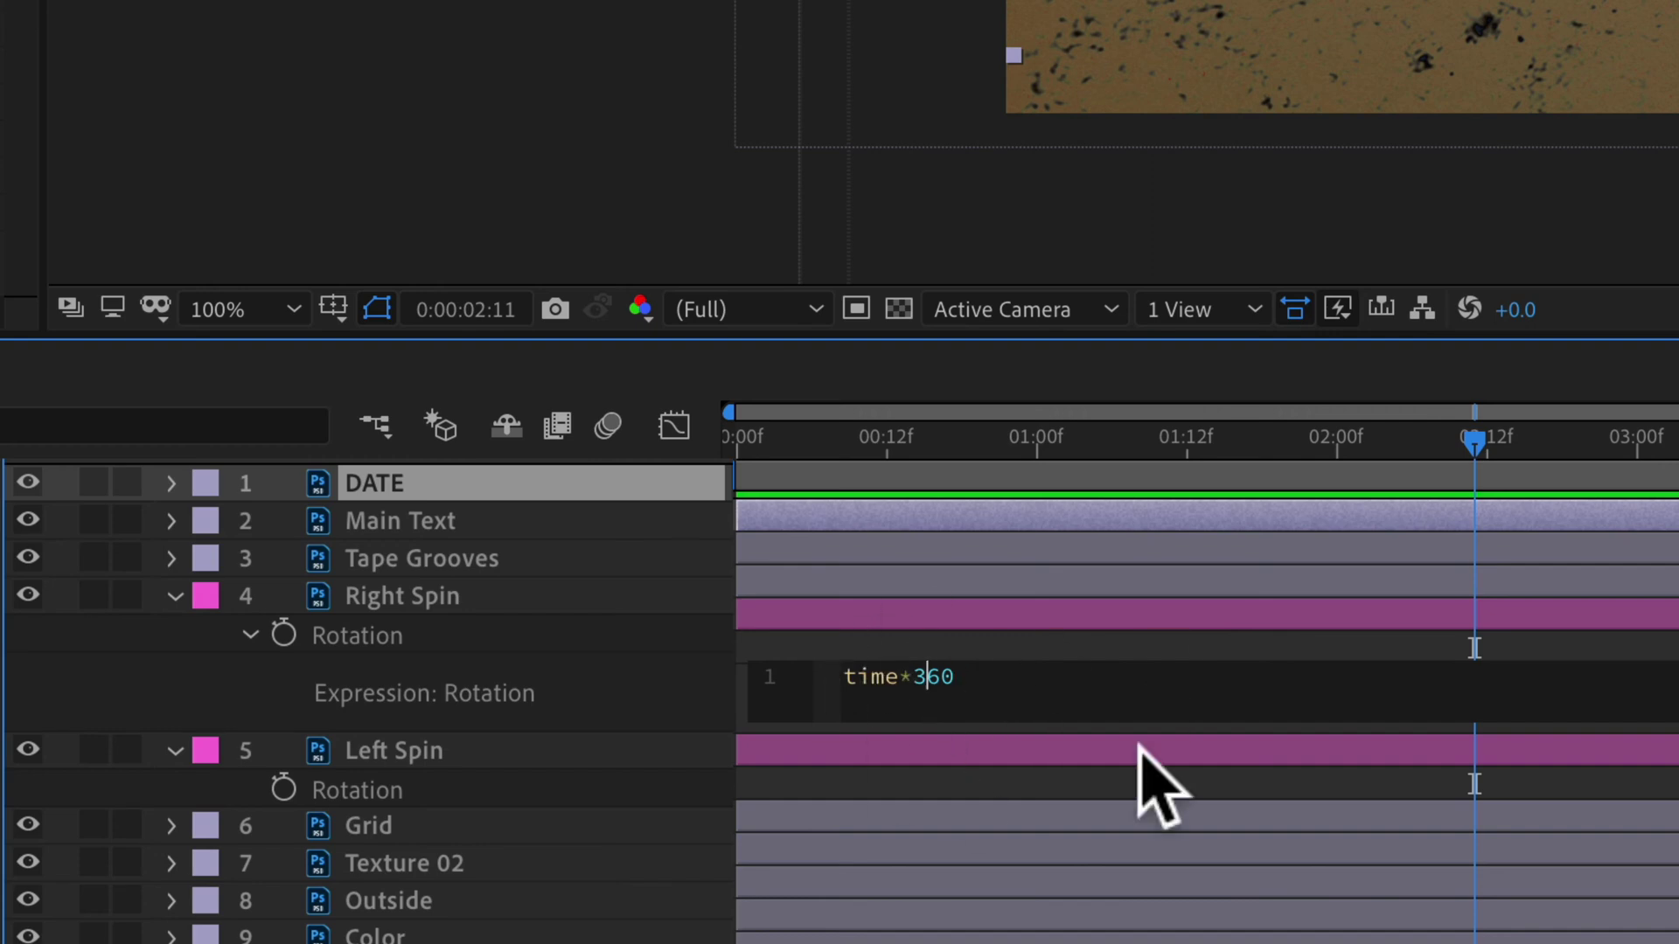
click(1206, 582)
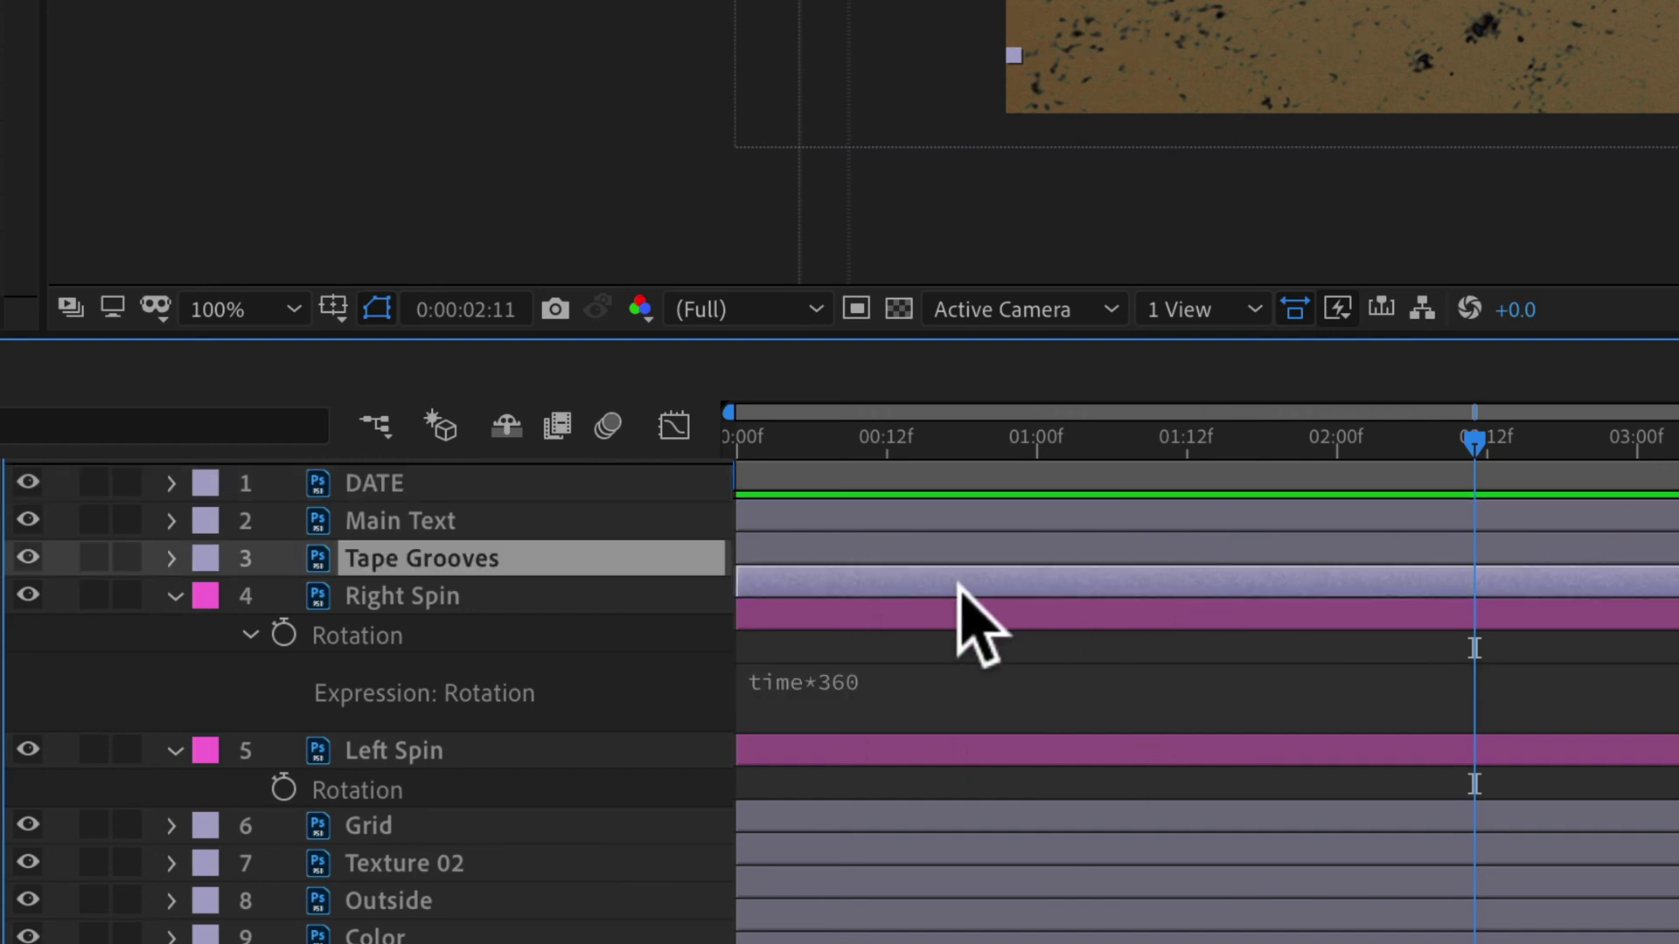
drag(1472, 441, 1034, 464)
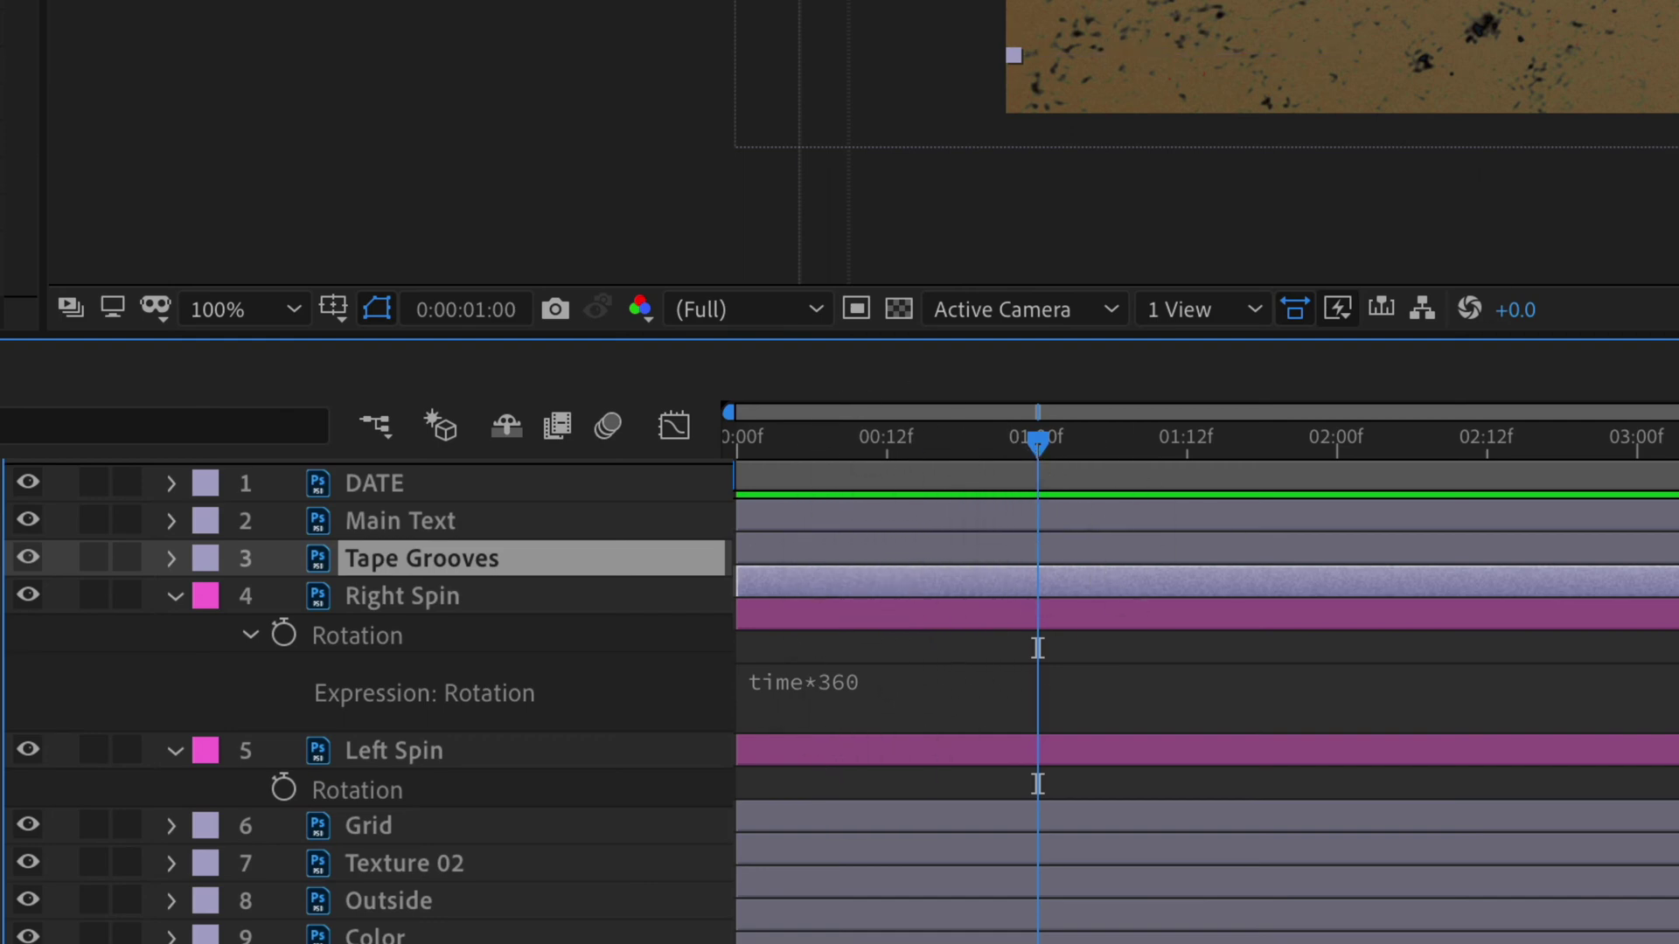
scroll(1031, 442, right, 5)
drag(1037, 432, 507, 437)
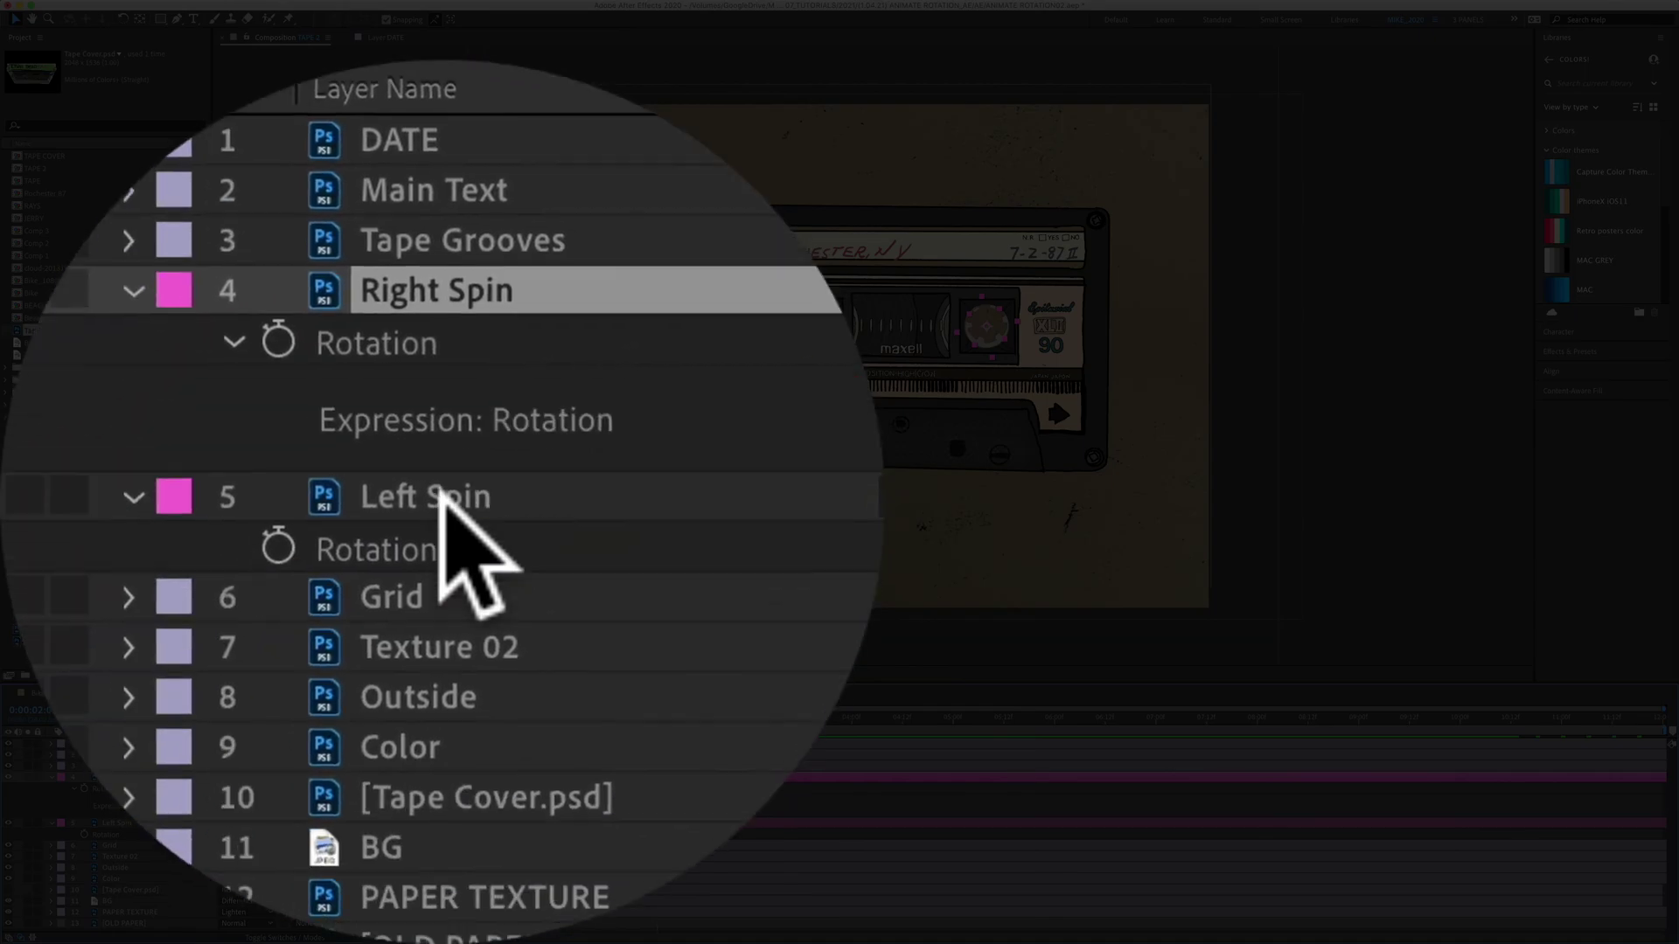
- Add the expression time*(360/6) to Left Spin's Rotation, then compare it with Right Spin's time*60
click(121, 824)
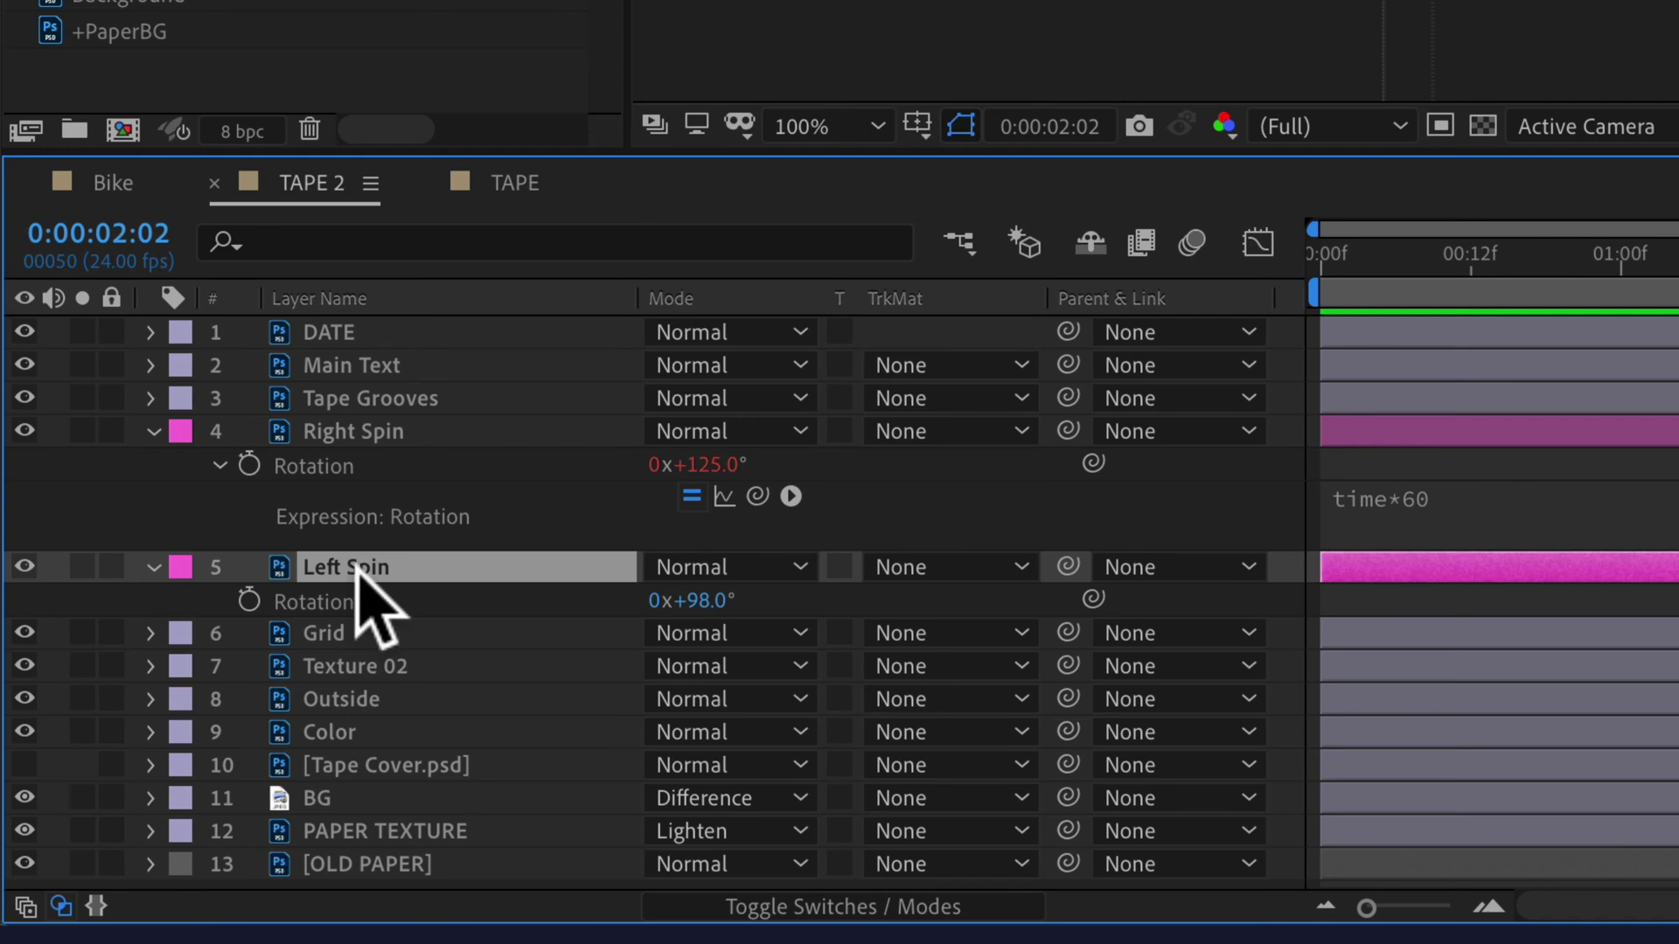
key(alt)
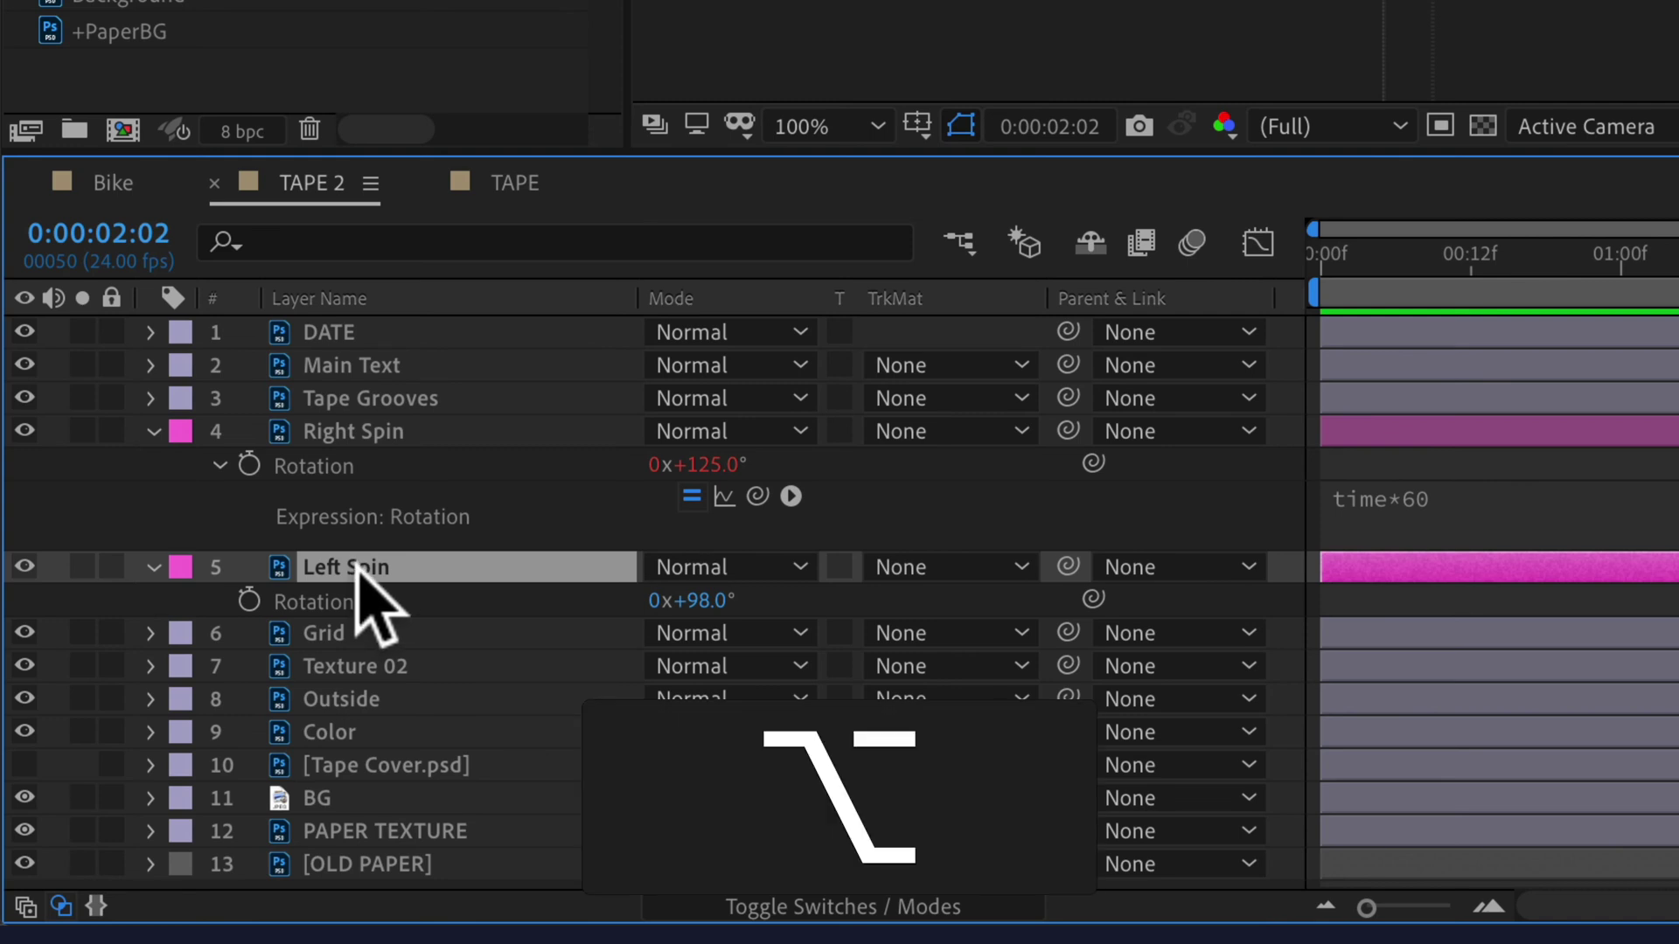
alt+click(249, 602)
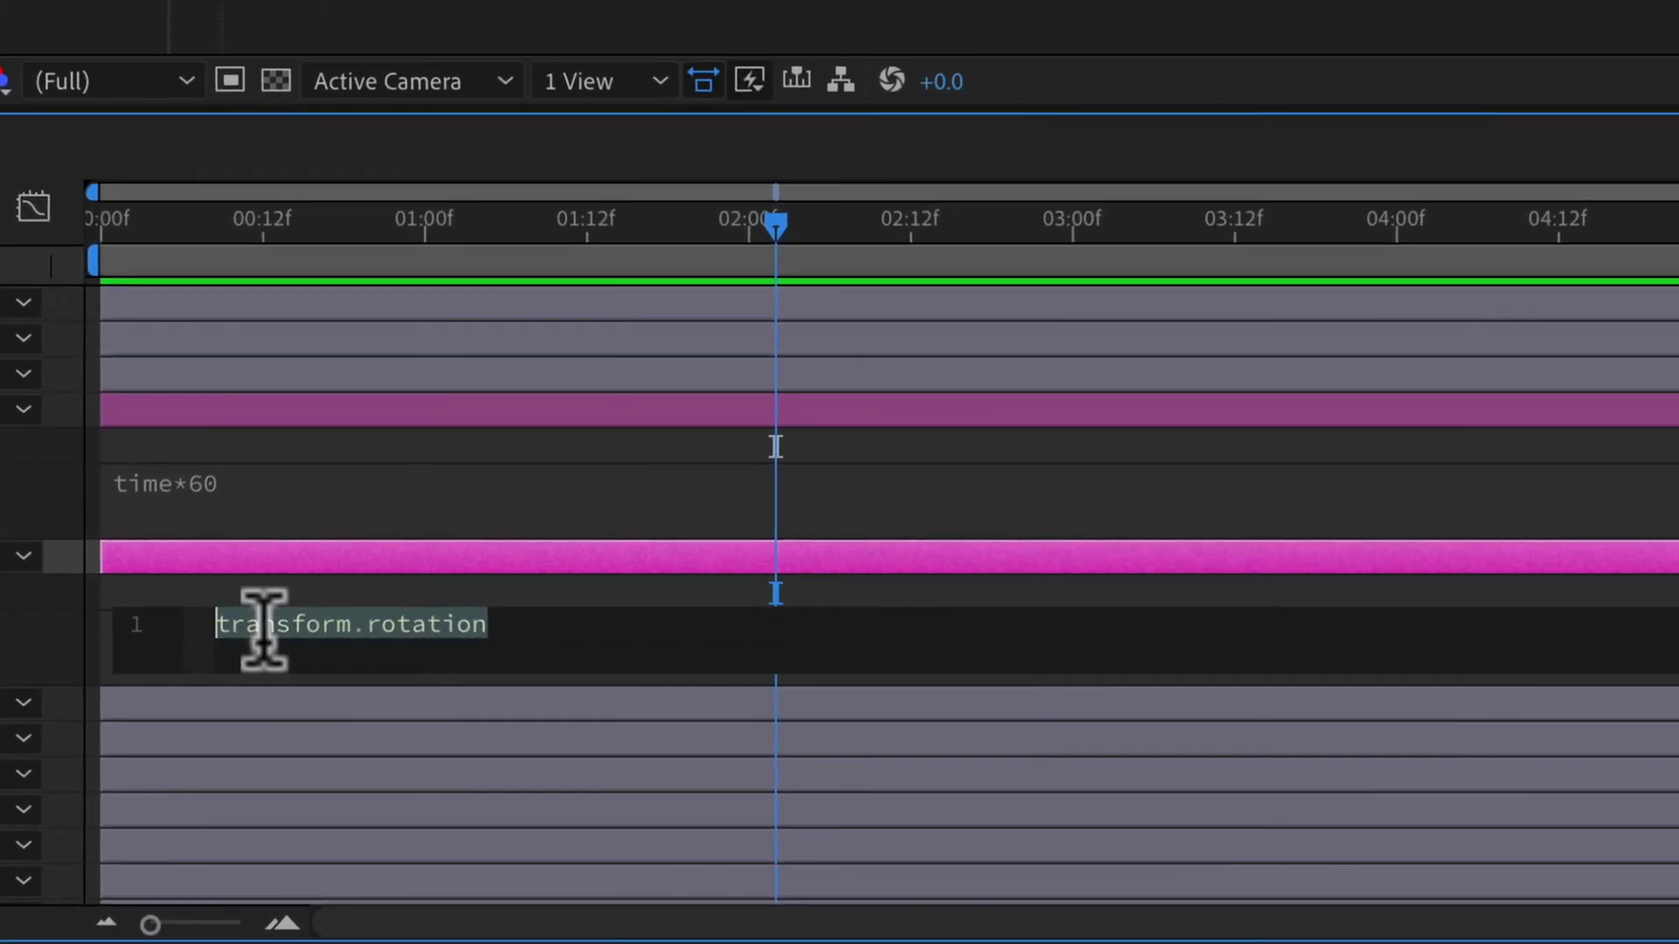
text(time*)
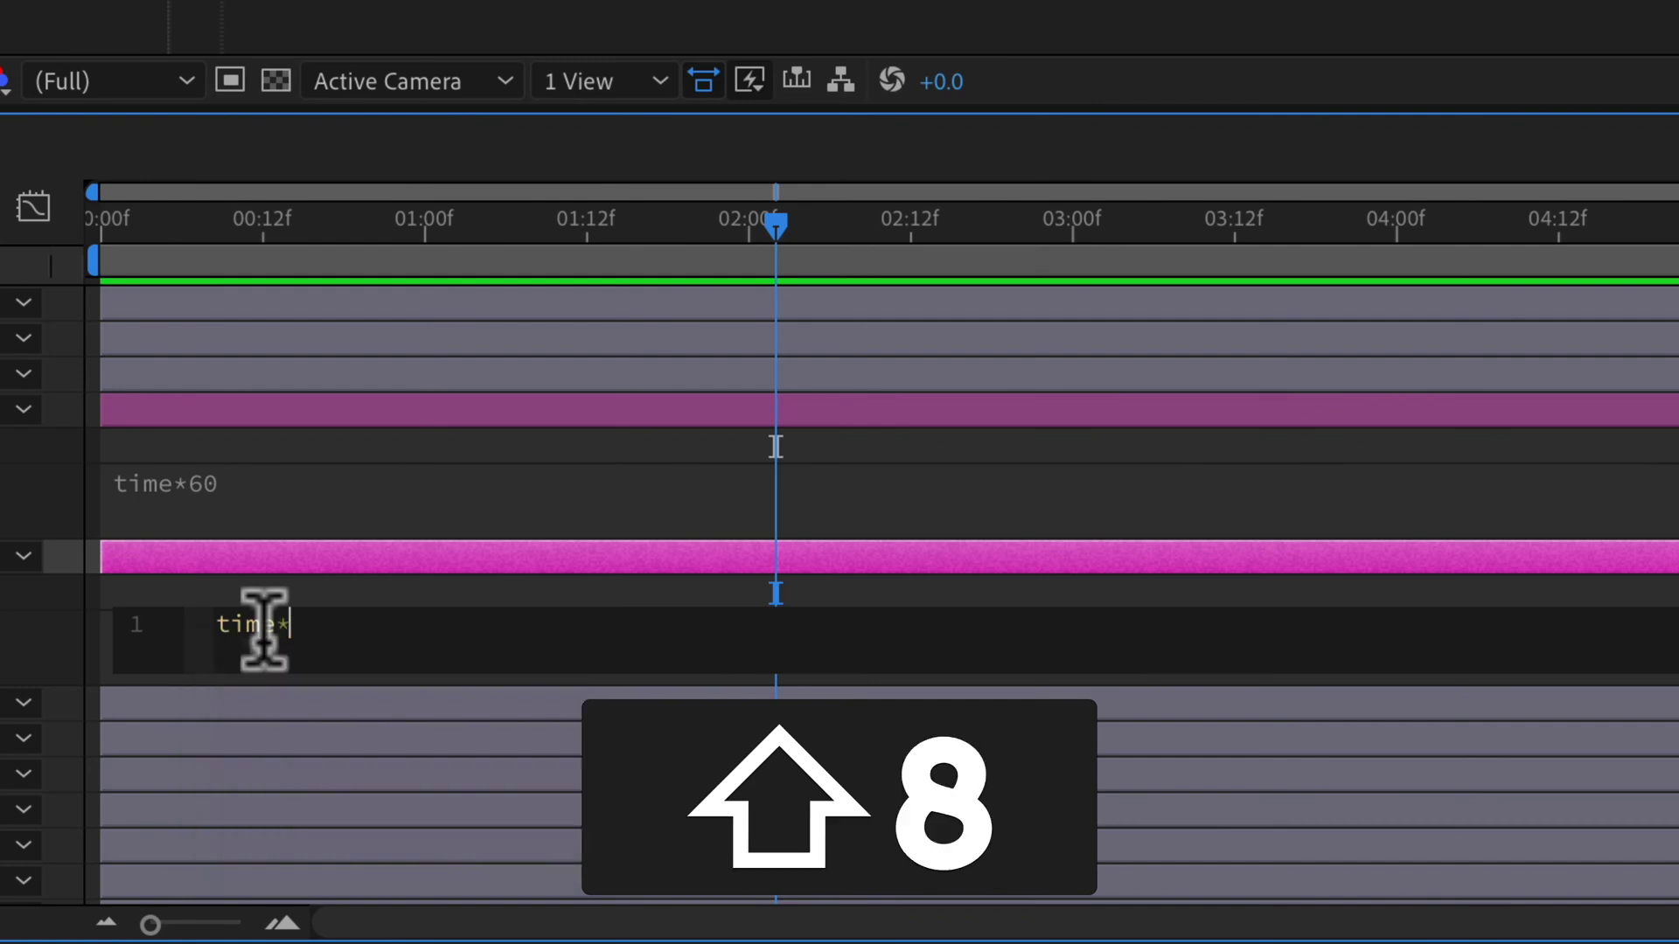
text(()
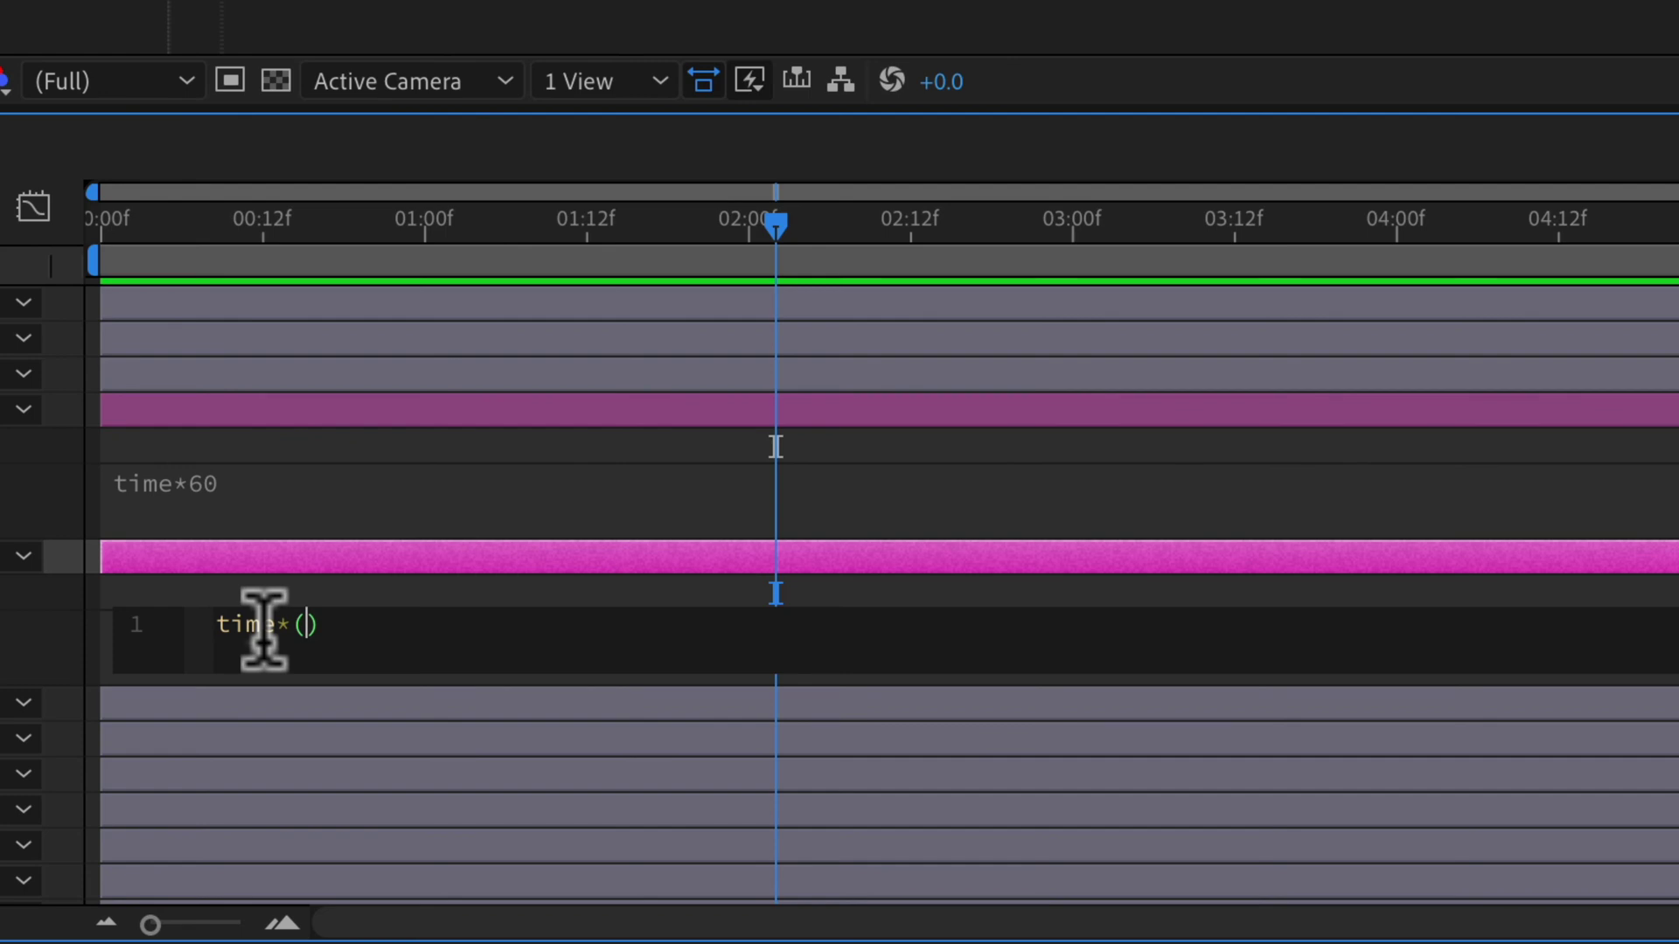
text(360/6)
click(393, 480)
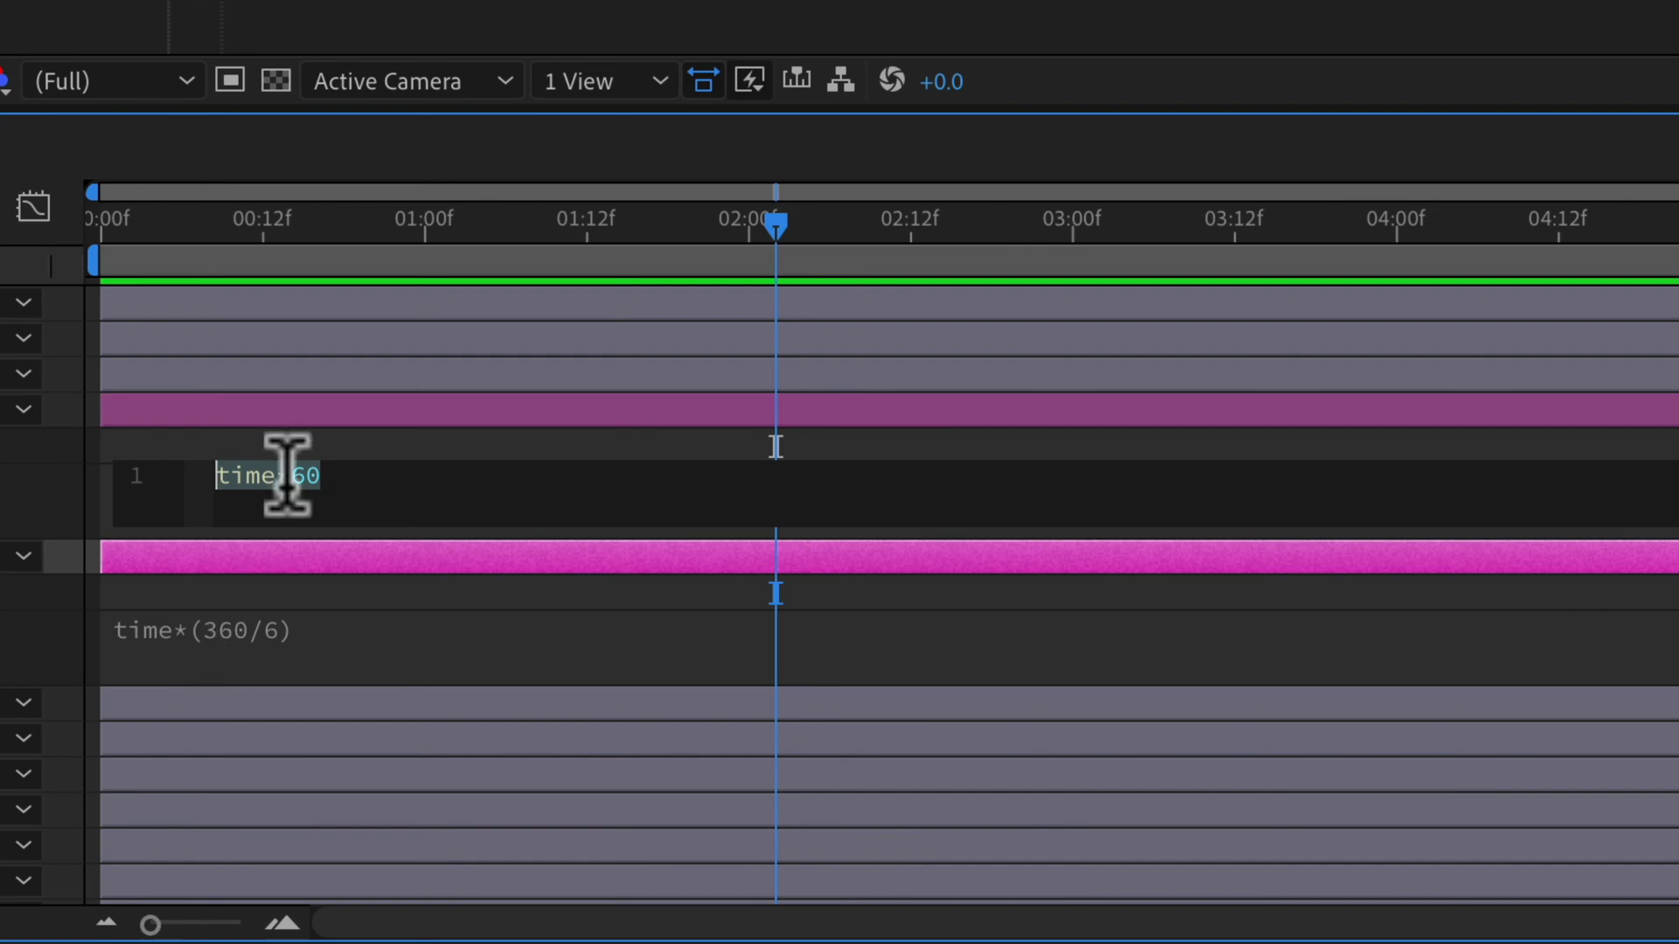
- Reopen Left Spin's rotation expression and move the playhead to 04:00f
click(368, 776)
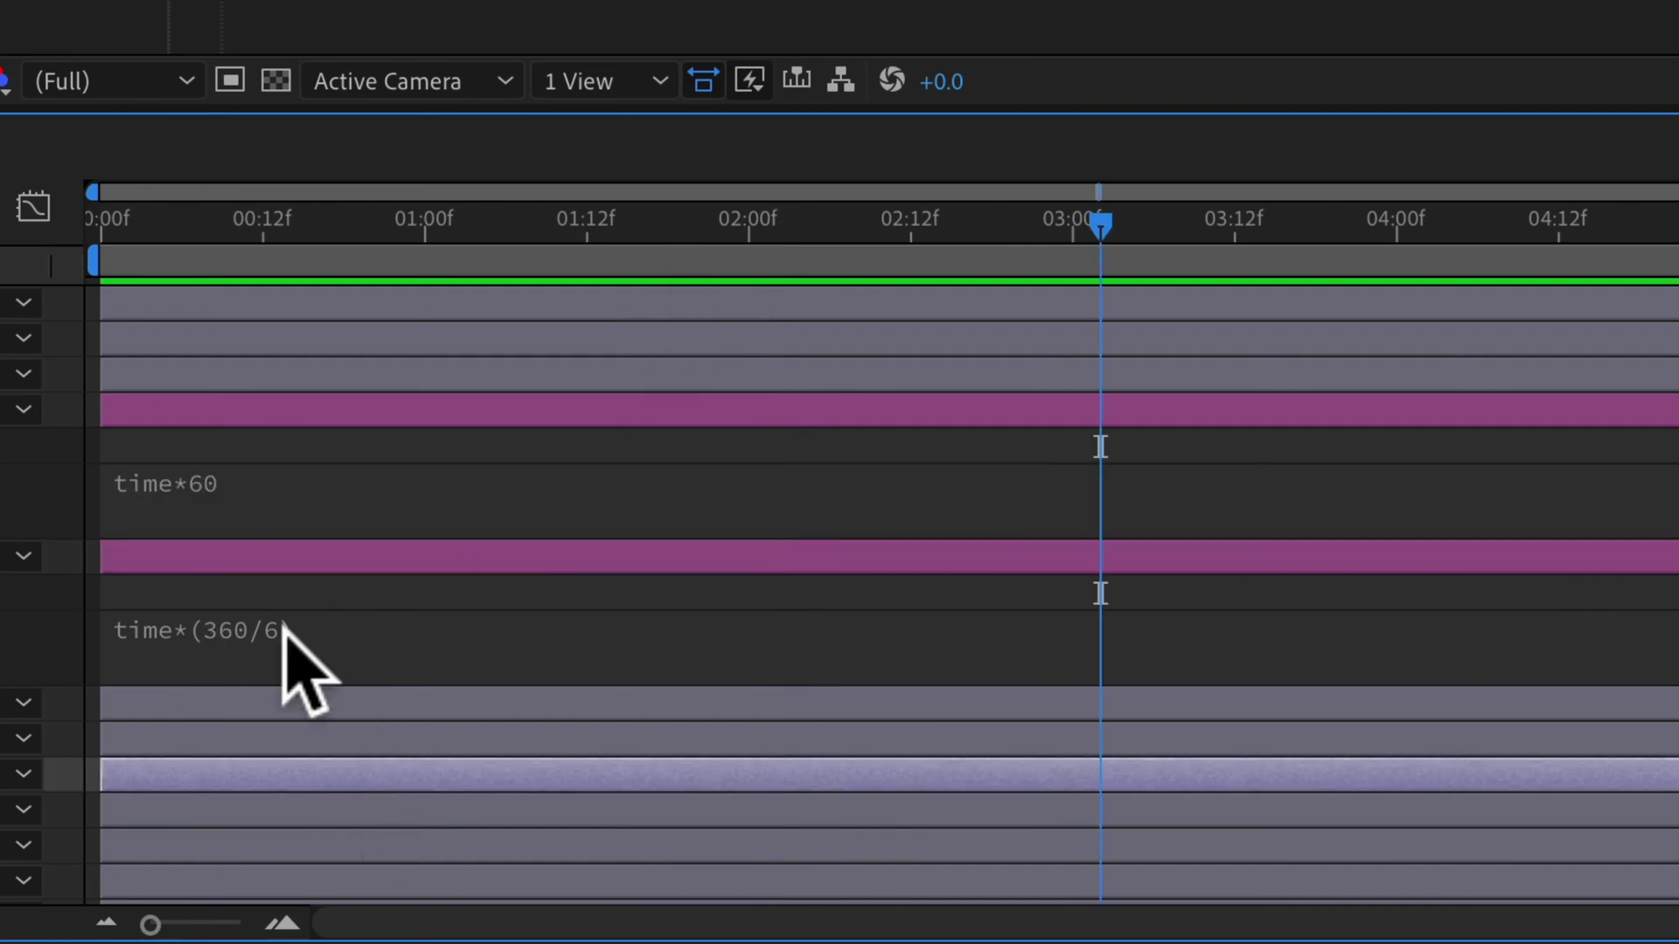
click(310, 622)
click(378, 621)
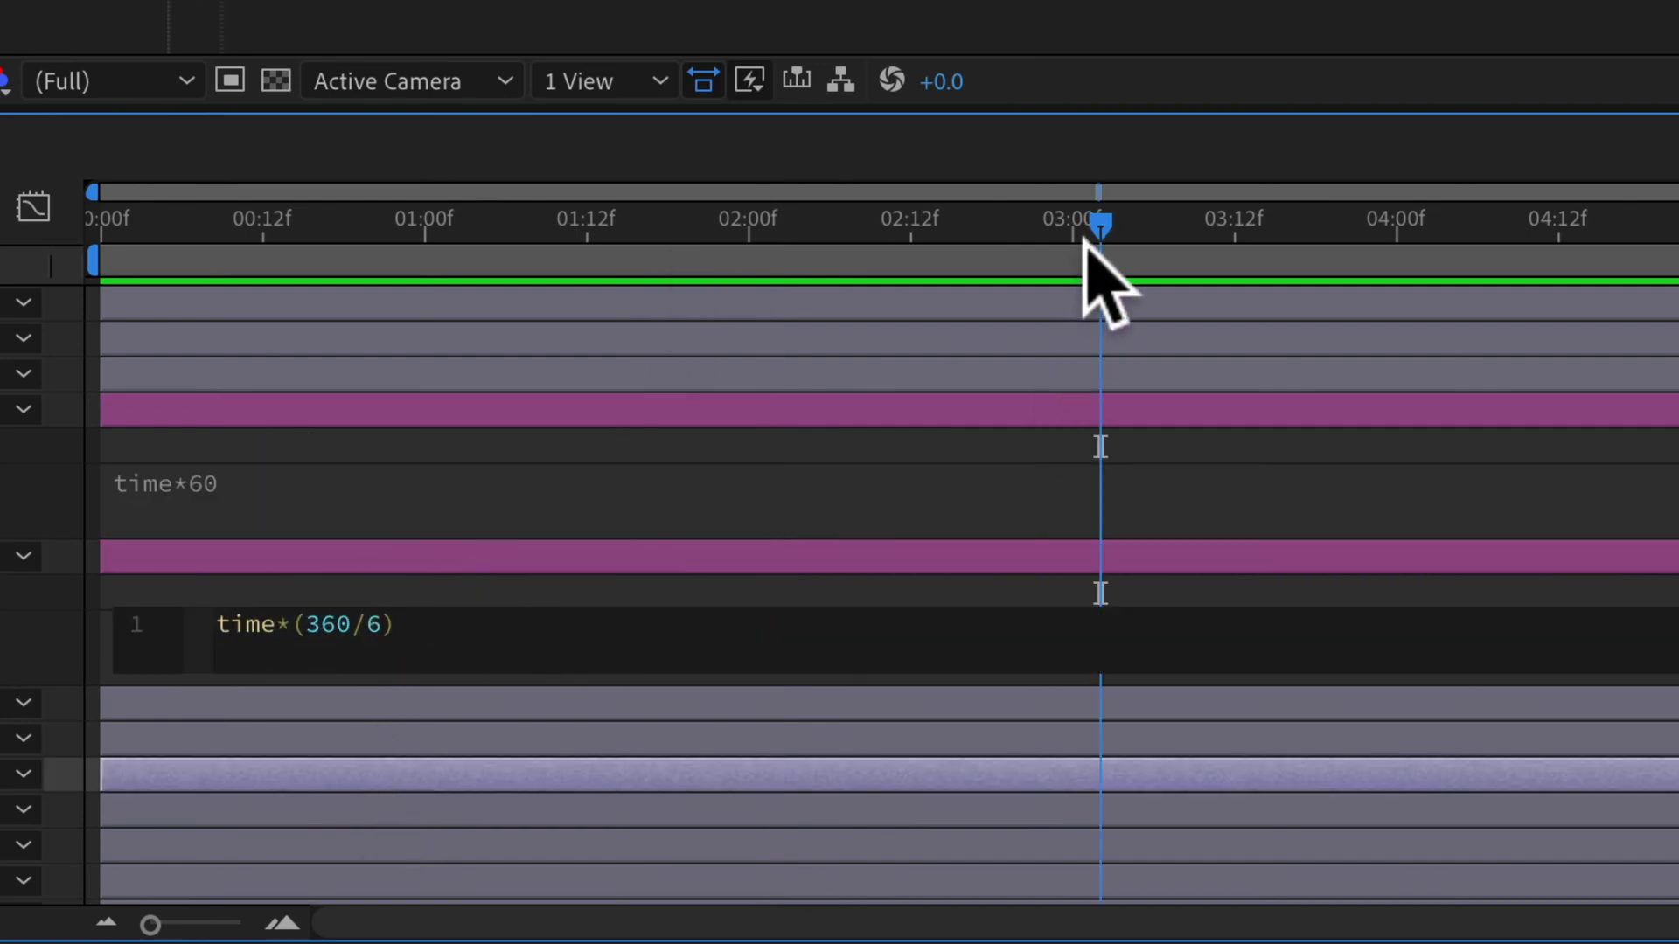
click(1152, 223)
drag(1303, 217, 1395, 221)
- Change Left Spin's expression to time*(360/4), then preview the rotation up to 04:00f
click(288, 629)
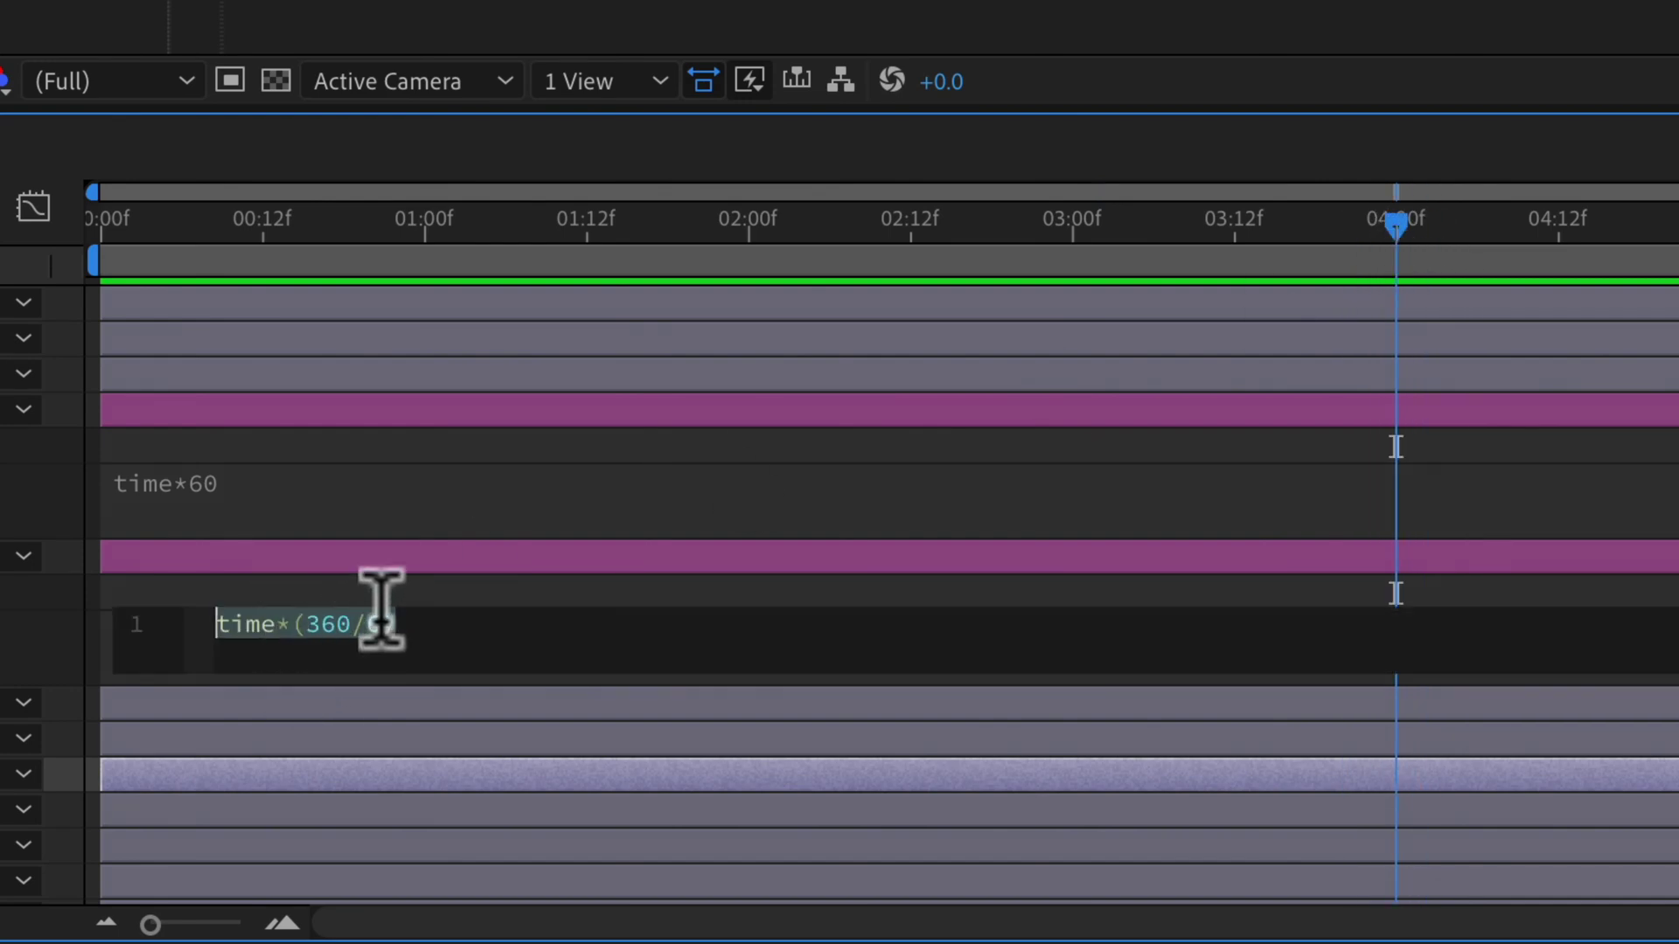
click(378, 621)
text(4)
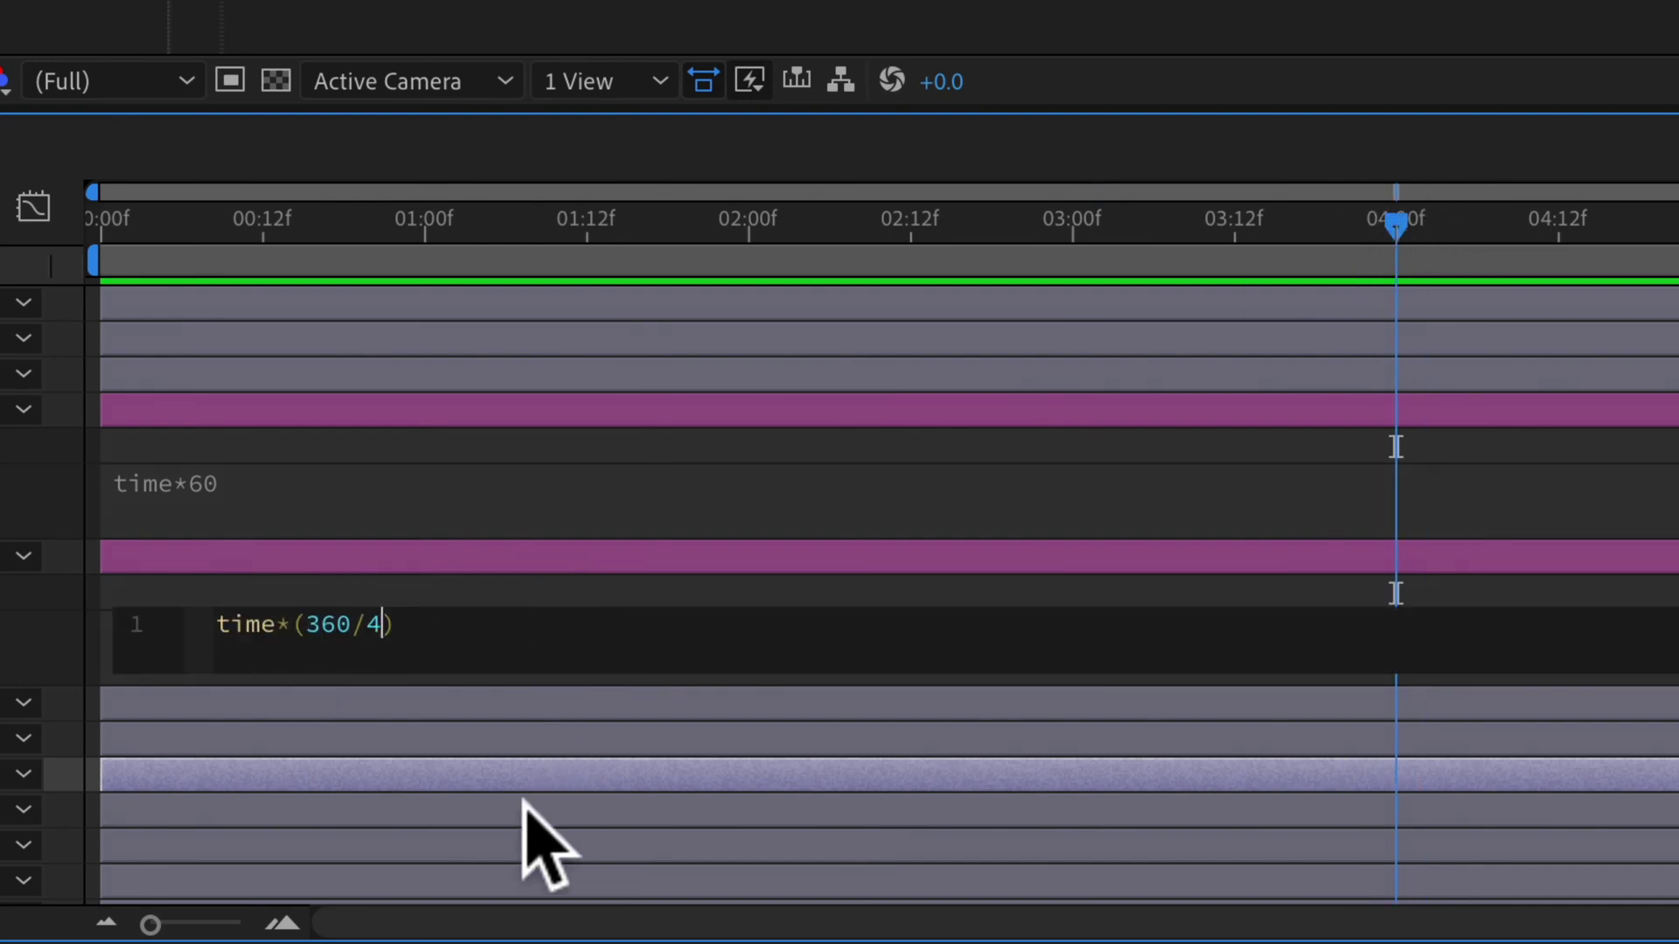
click(524, 843)
drag(1227, 223, 1379, 233)
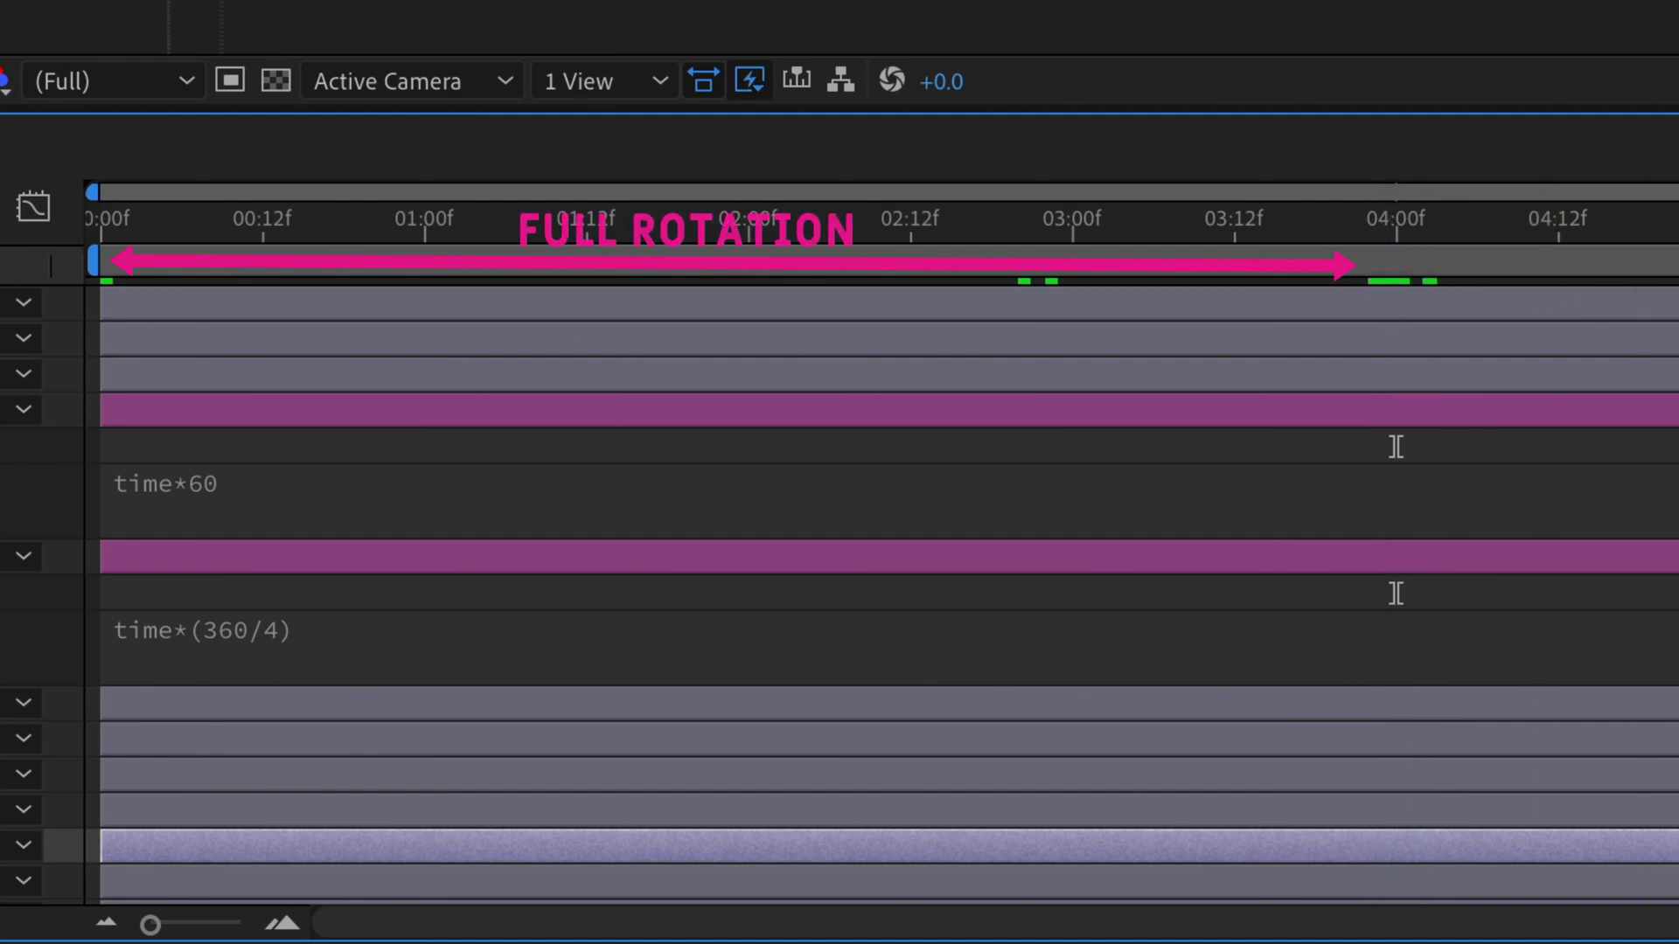
click(1410, 229)
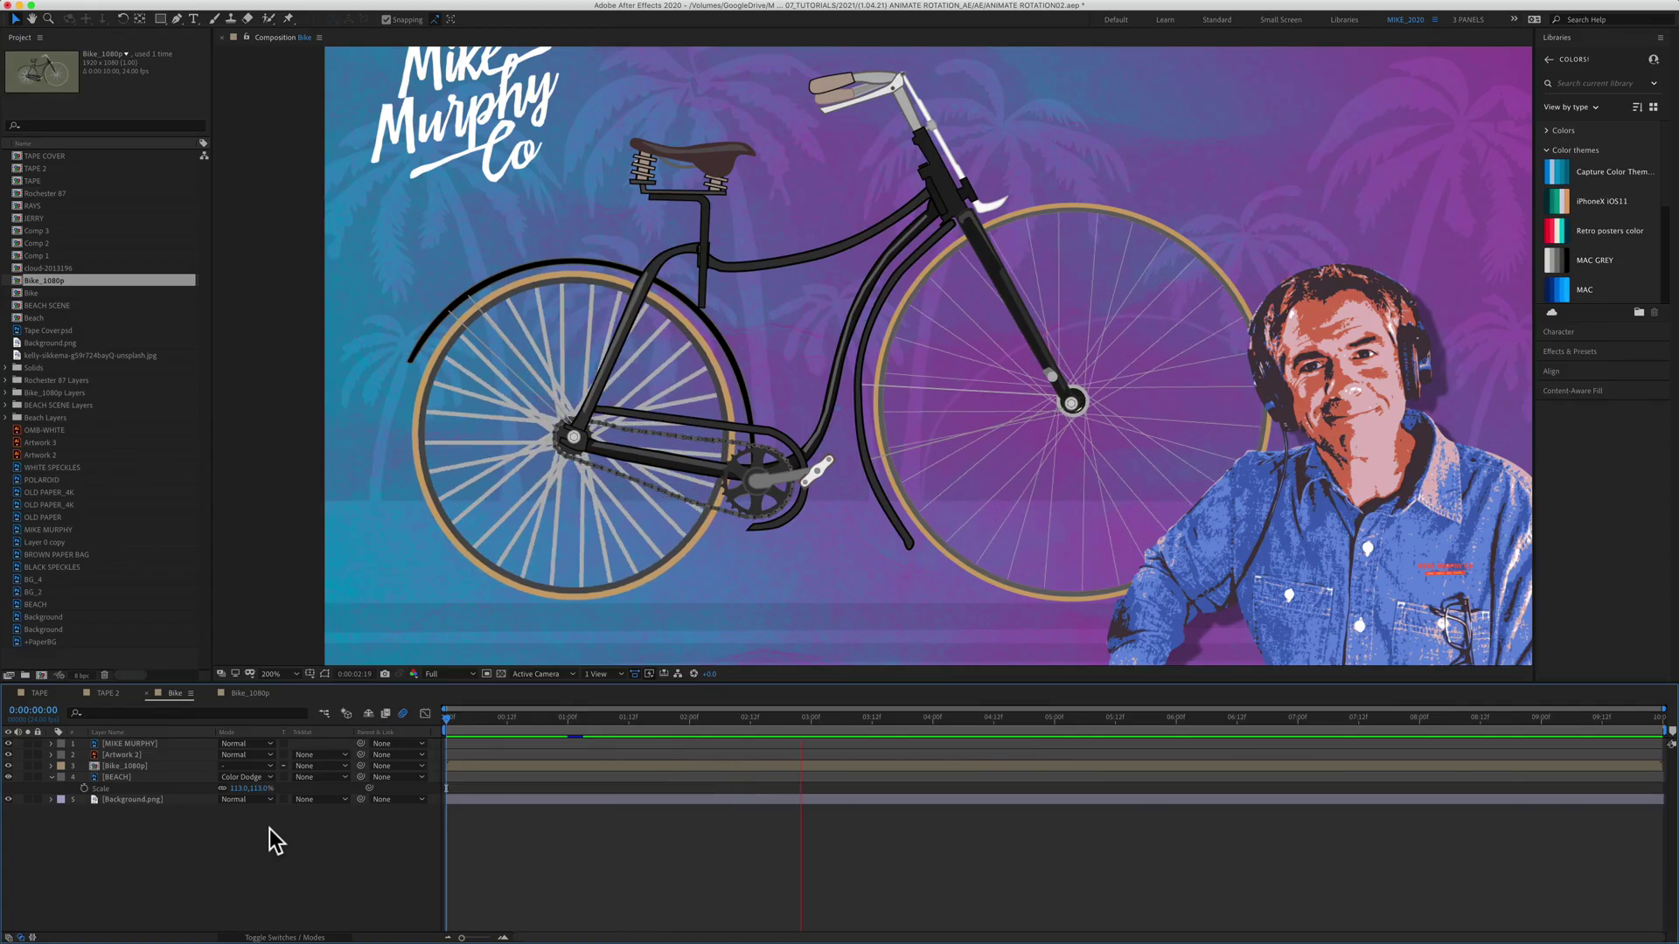
- Inspect the tire's time*60 expression in Bike_1080p, then return to Bike and maximize the viewer
click(255, 694)
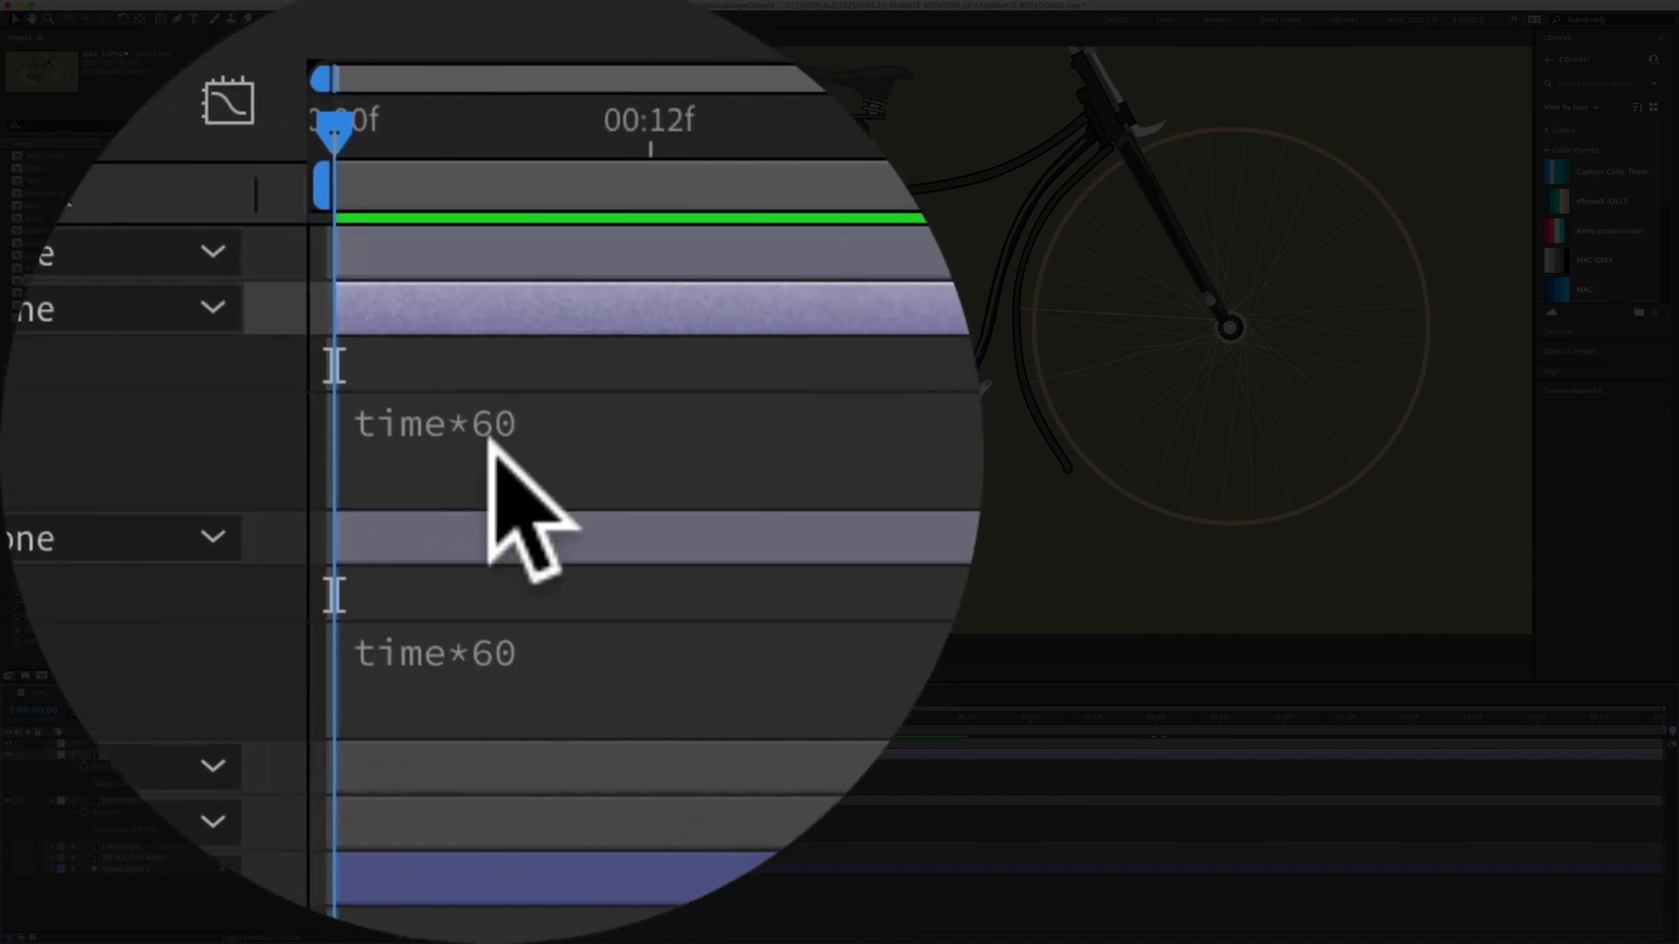
click(496, 437)
click(503, 434)
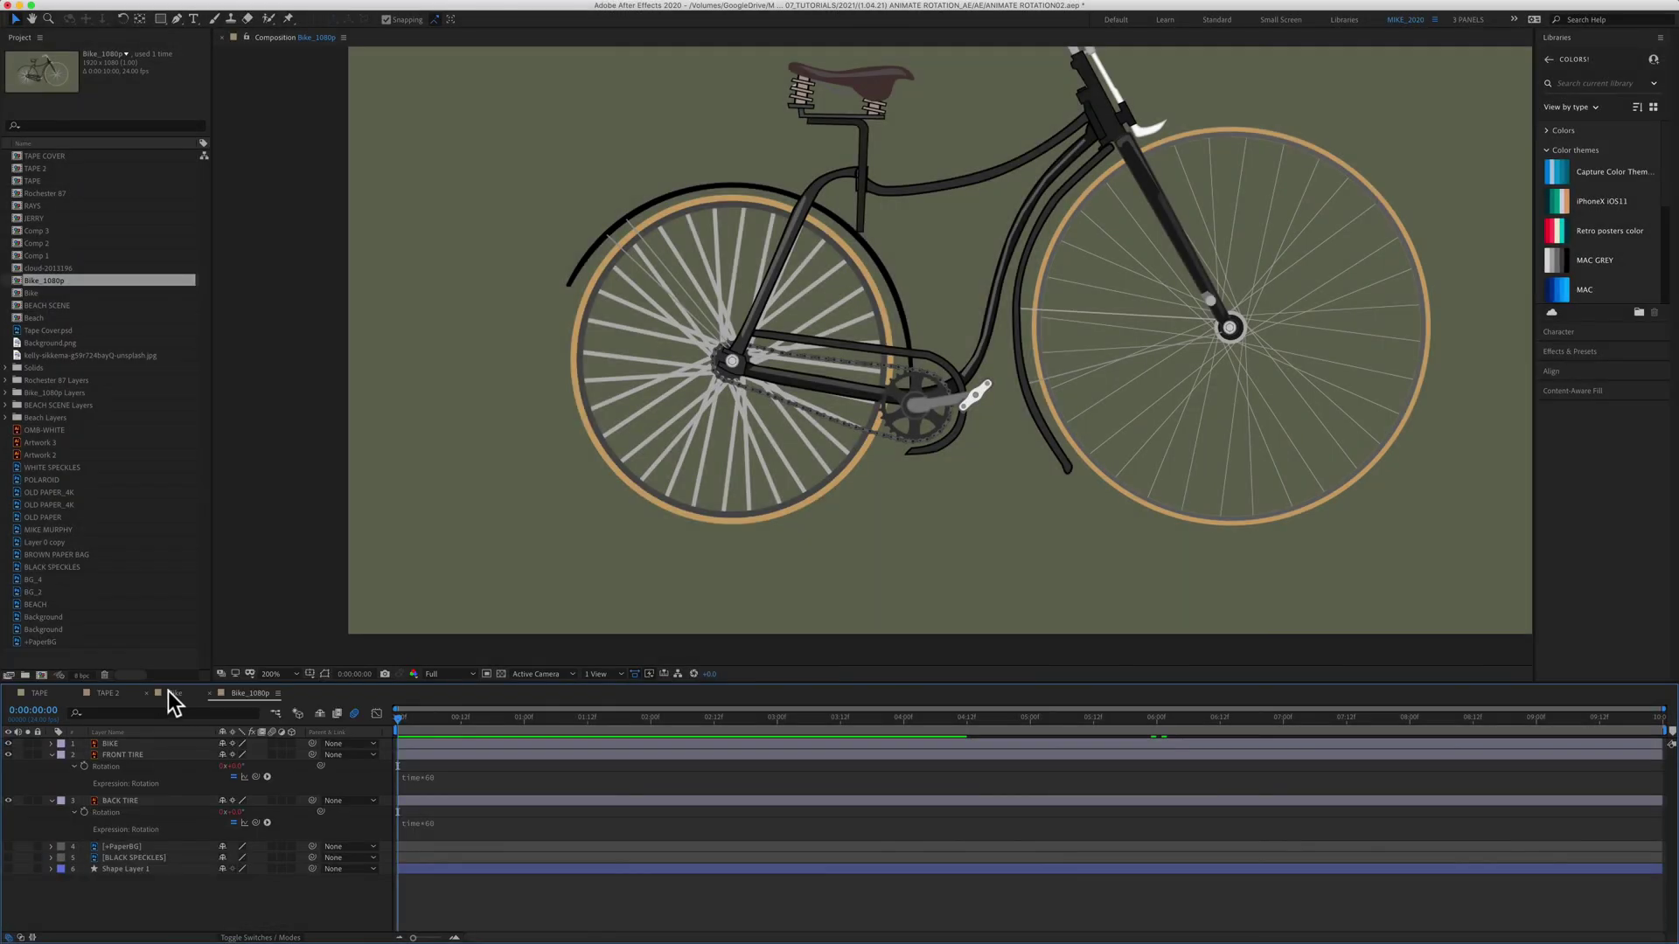
click(171, 692)
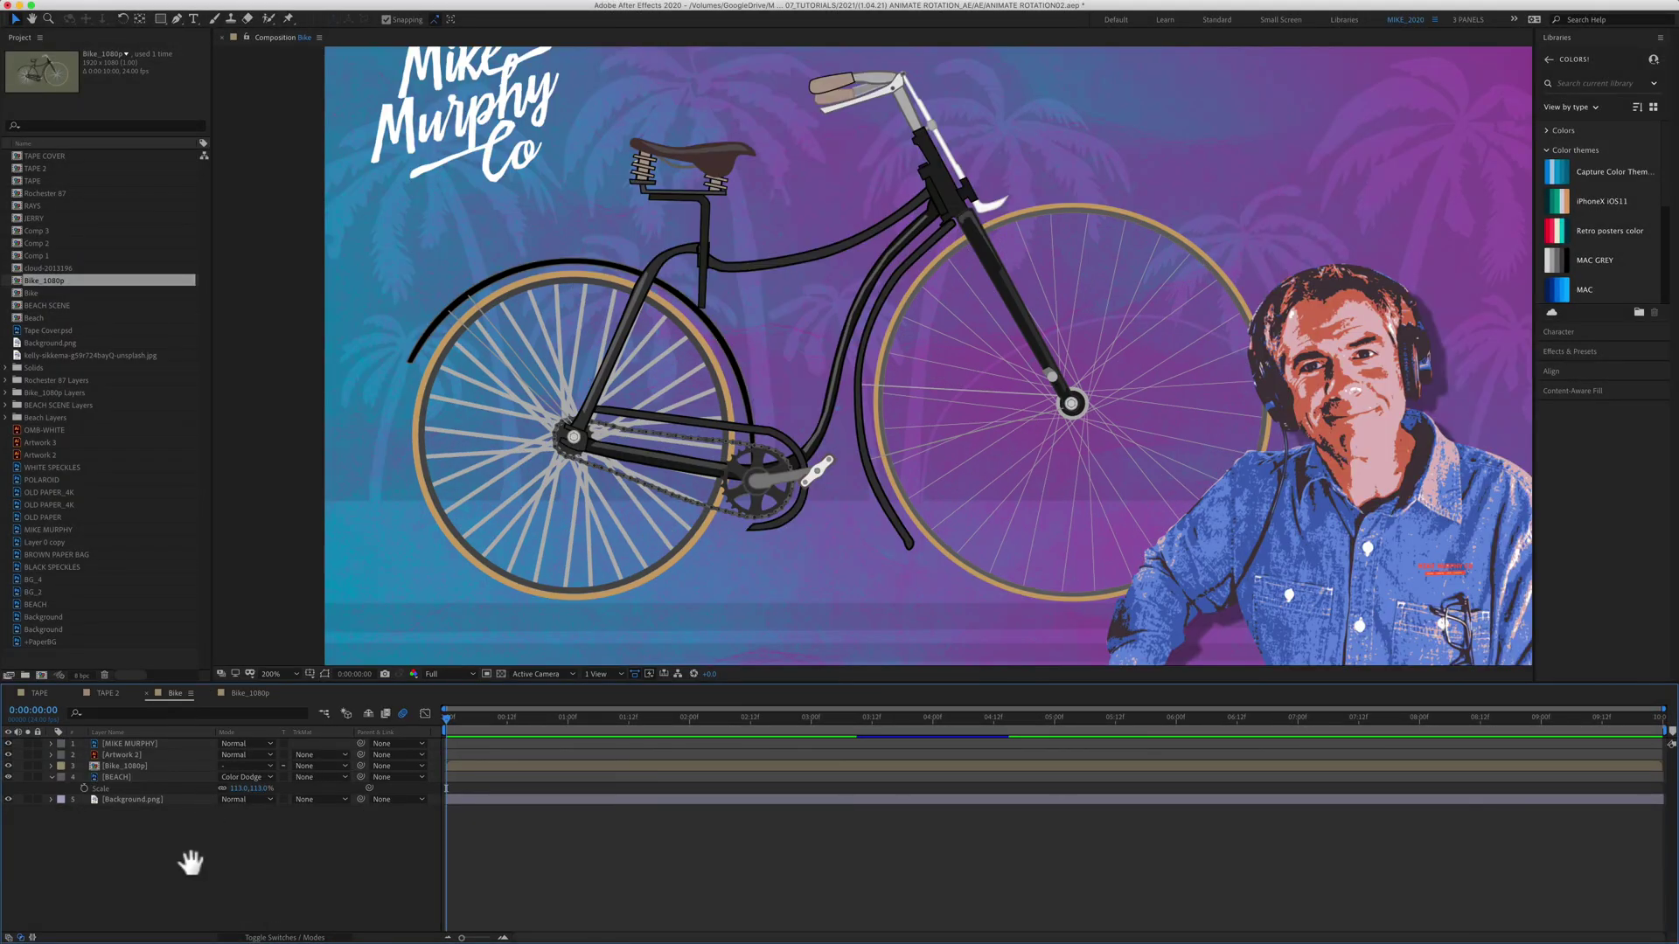
key(grave)
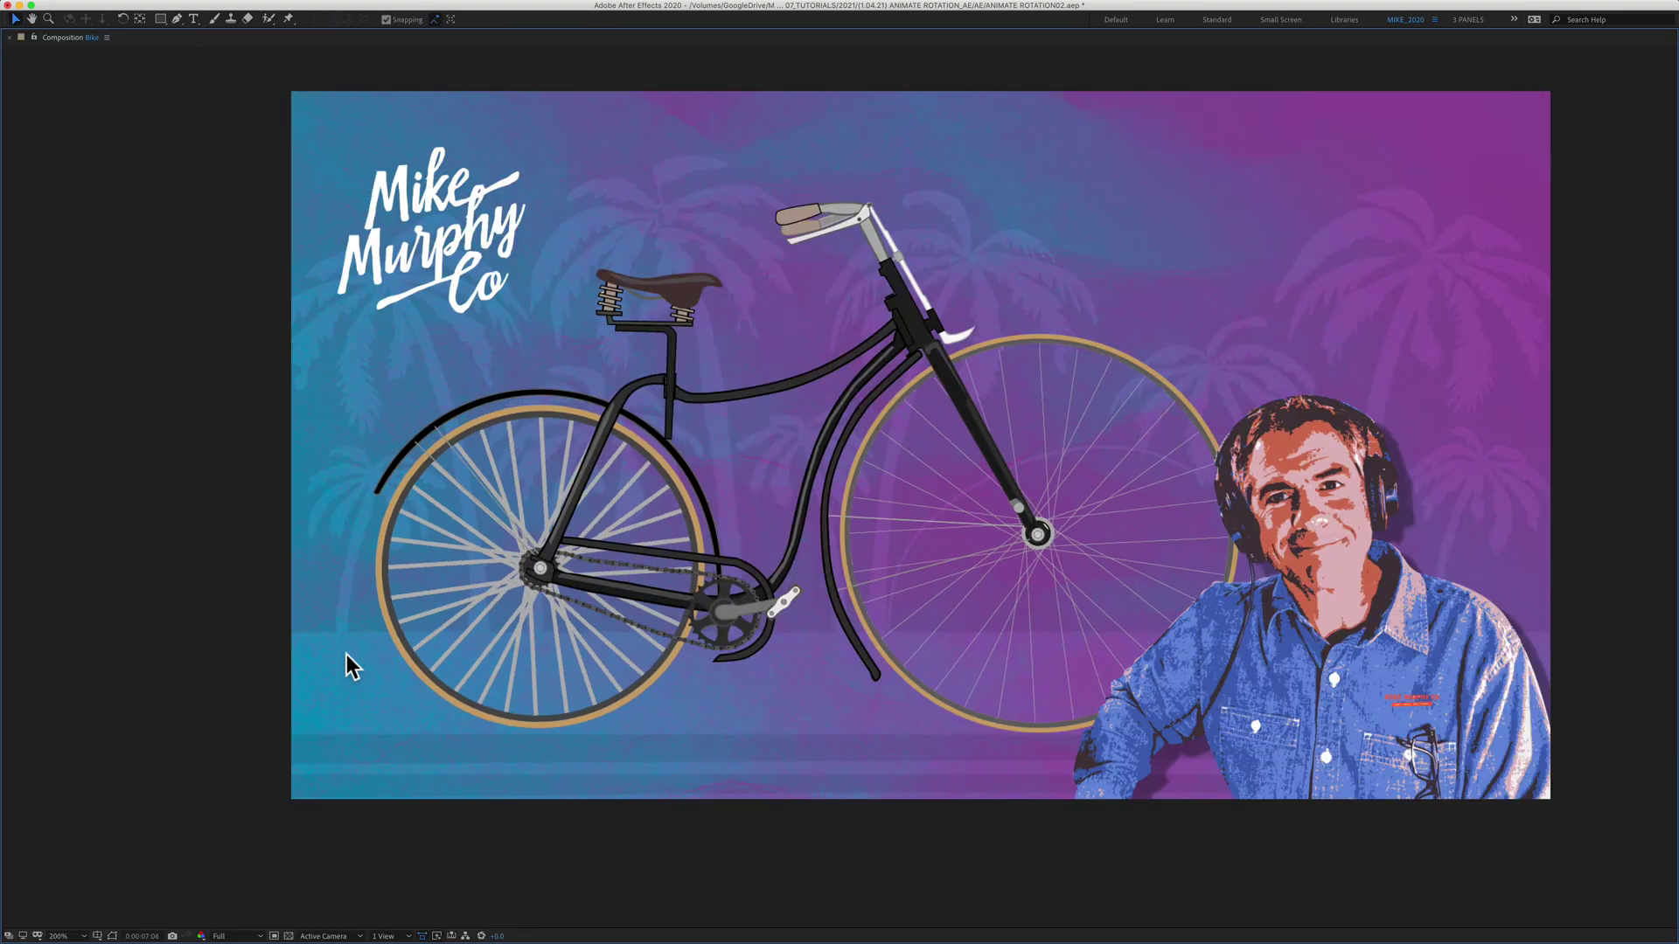